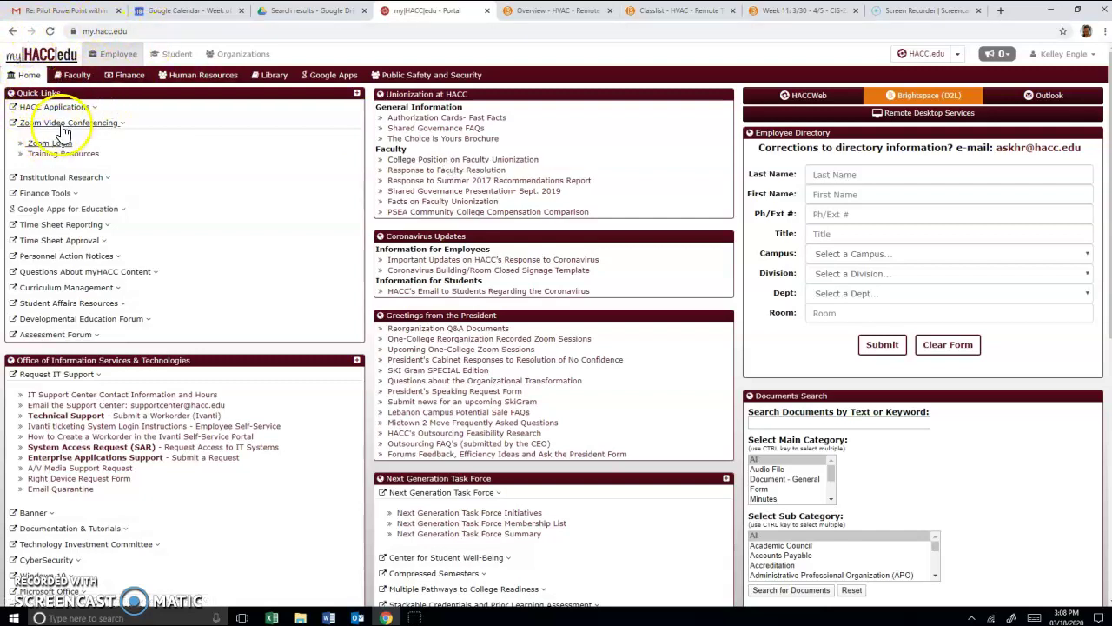
Step: Open the Zoom login page from the portal's Zoom Video Conferencing quick links and sign in with the HACC account
click(62, 124)
click(73, 126)
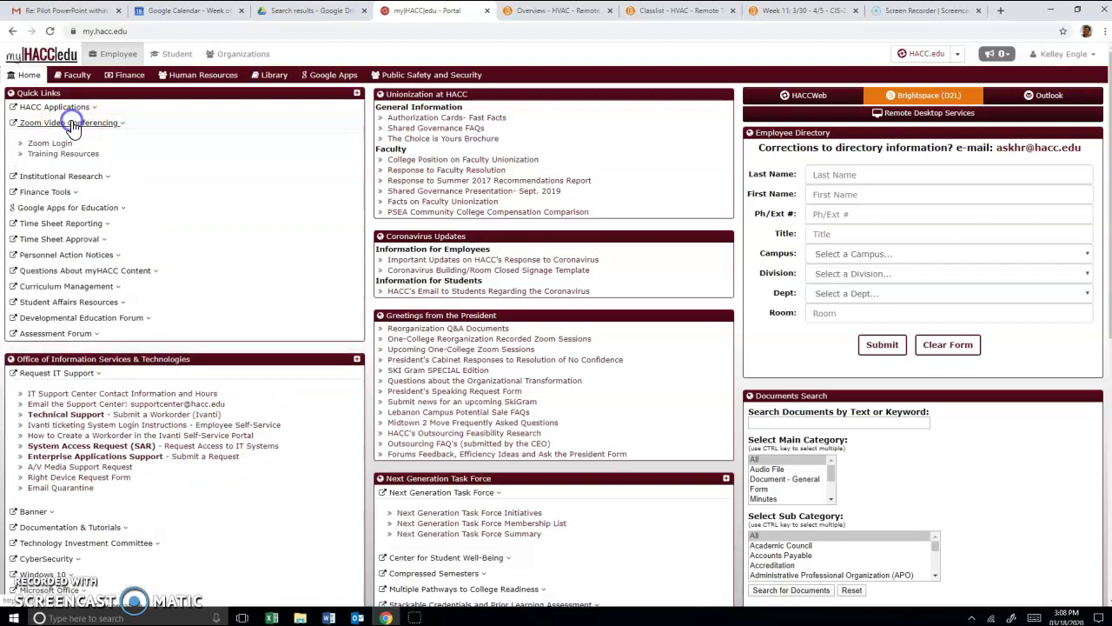
click(49, 146)
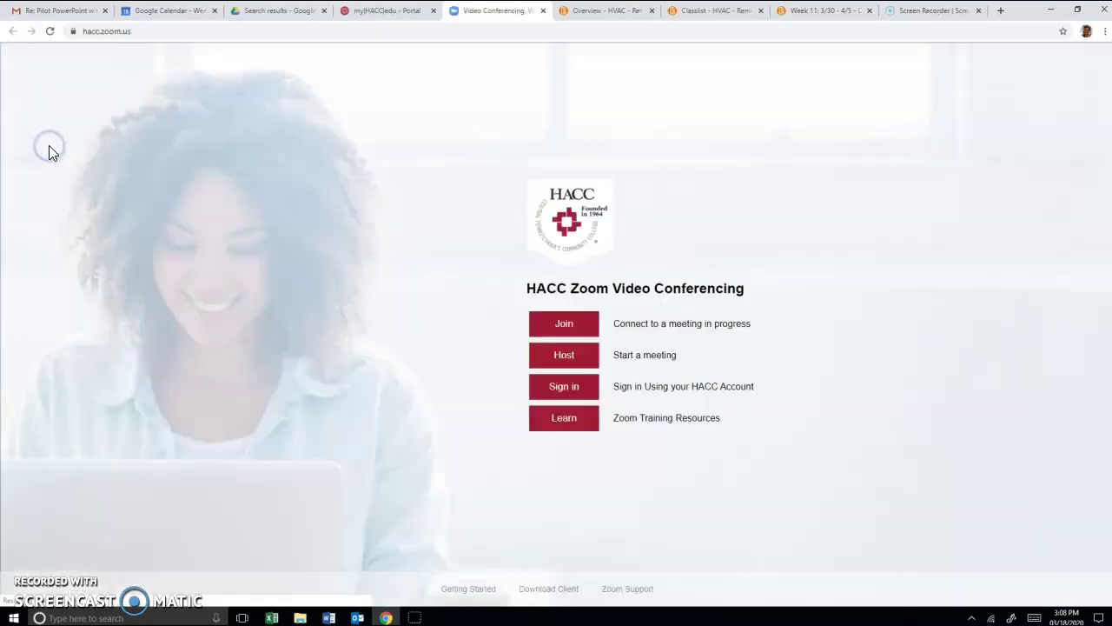
click(575, 391)
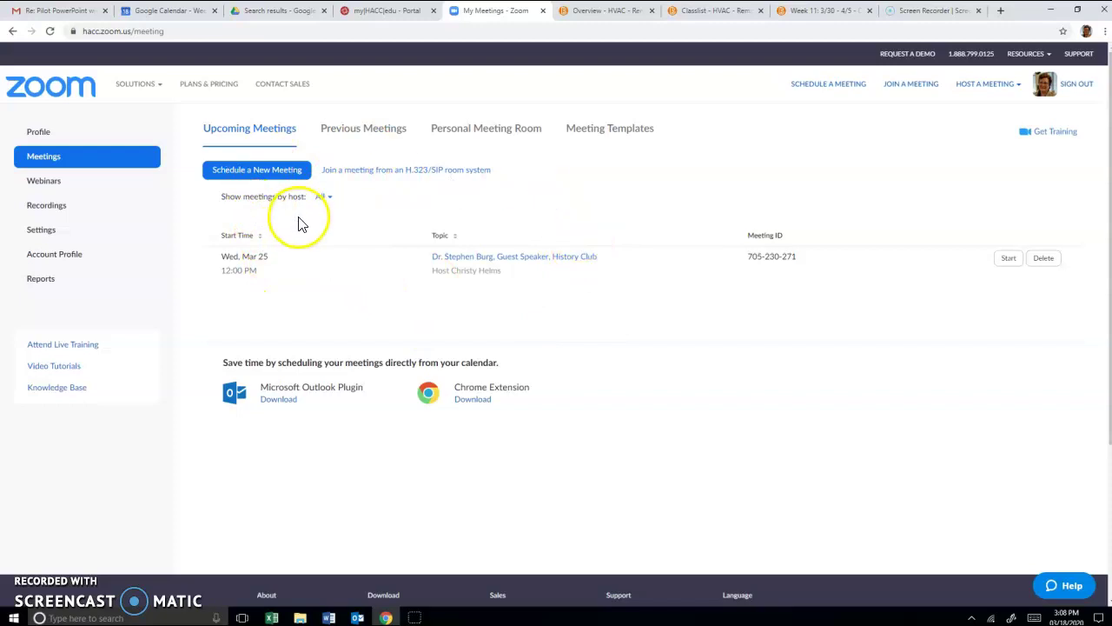
Step: Show the Personal Meeting Room details and copy its join URL
click(511, 139)
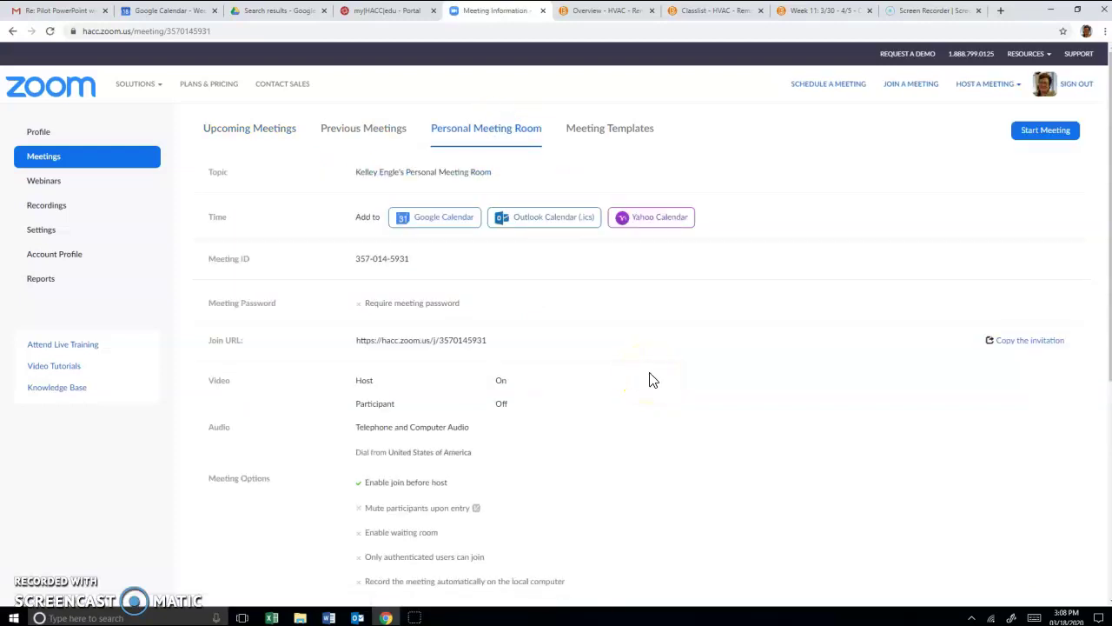
triple_click(484, 340)
key(ctrl+c)
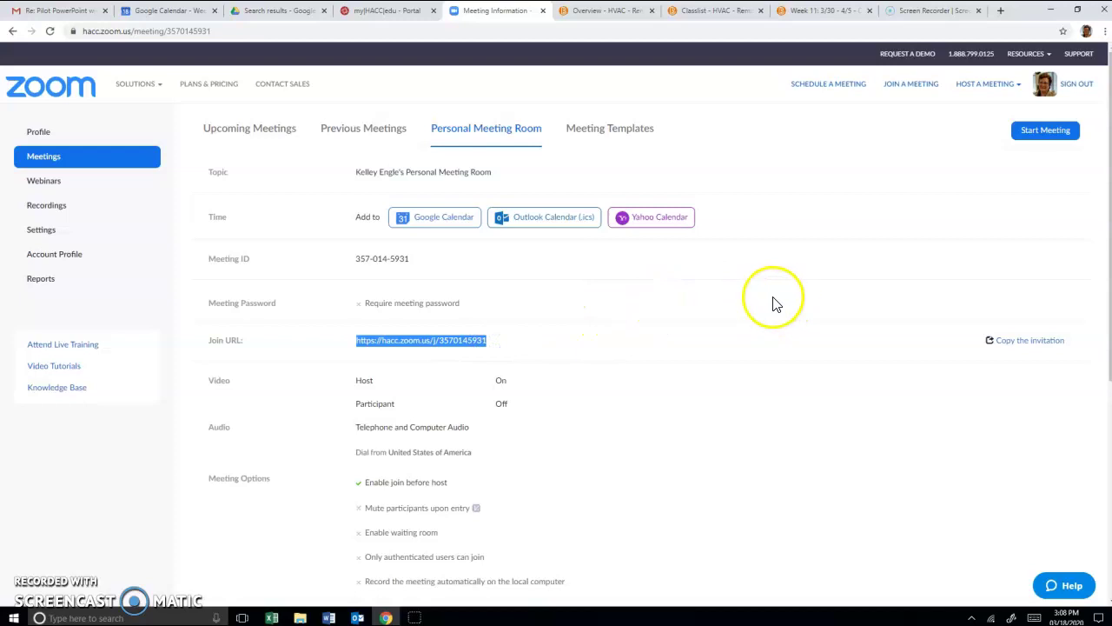
Step: Launch the personal meeting from the copied link in a new browser tab and join the audio conference by computer
click(1000, 11)
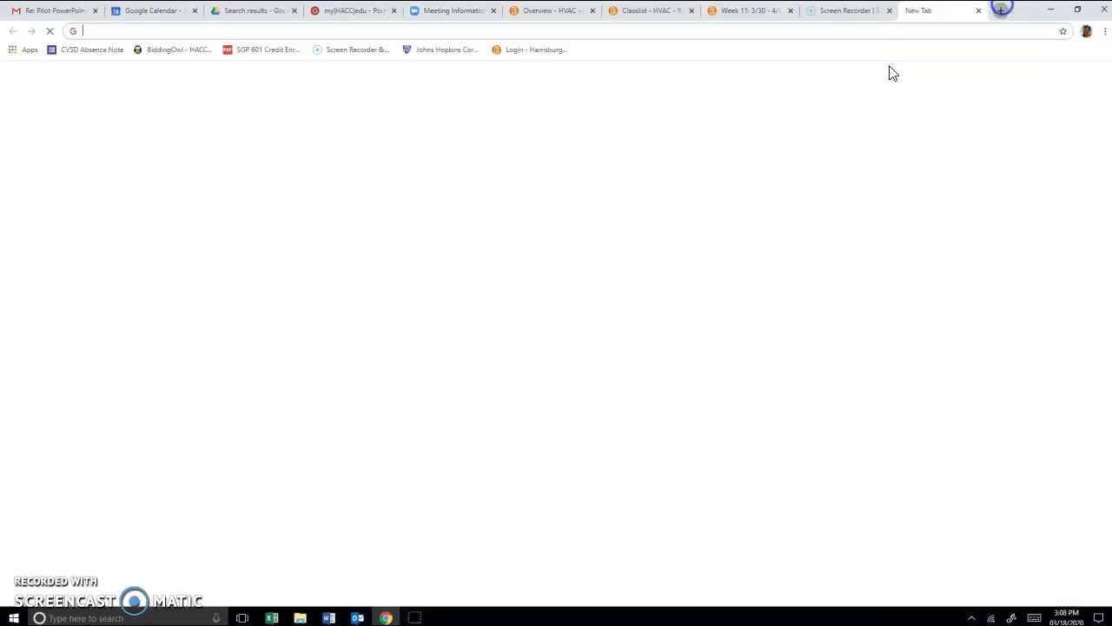
key(ctrl+v)
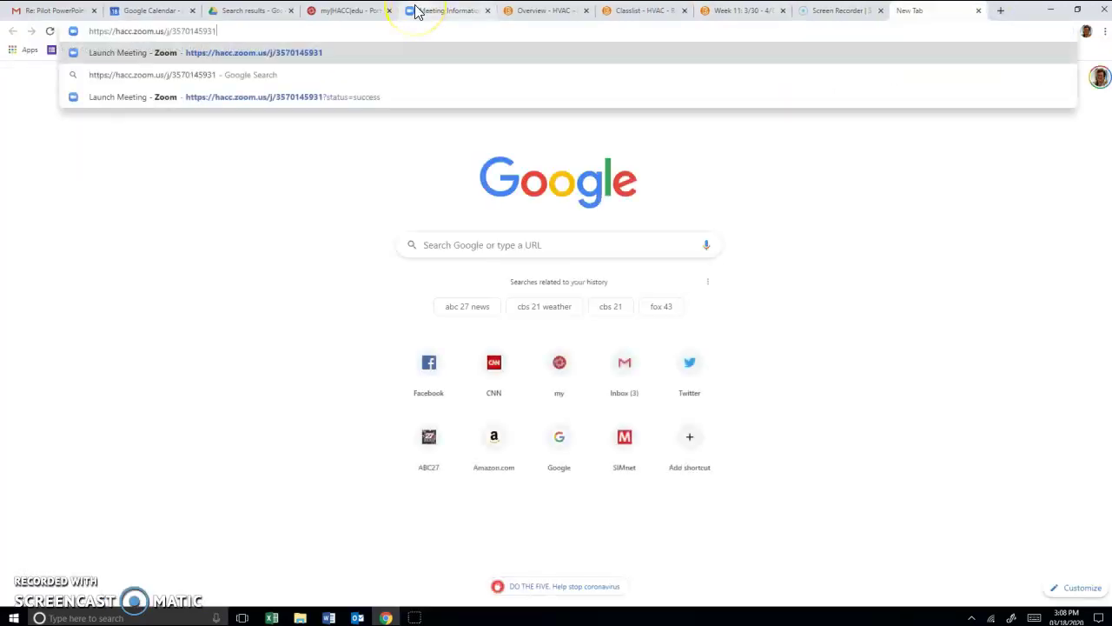
key(Return)
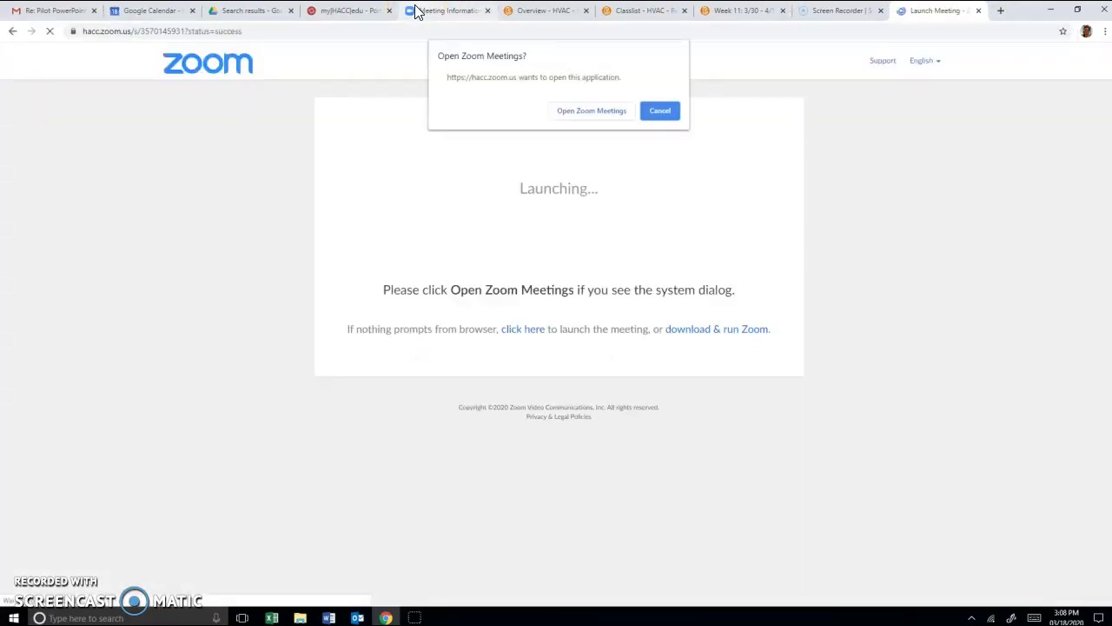
click(601, 112)
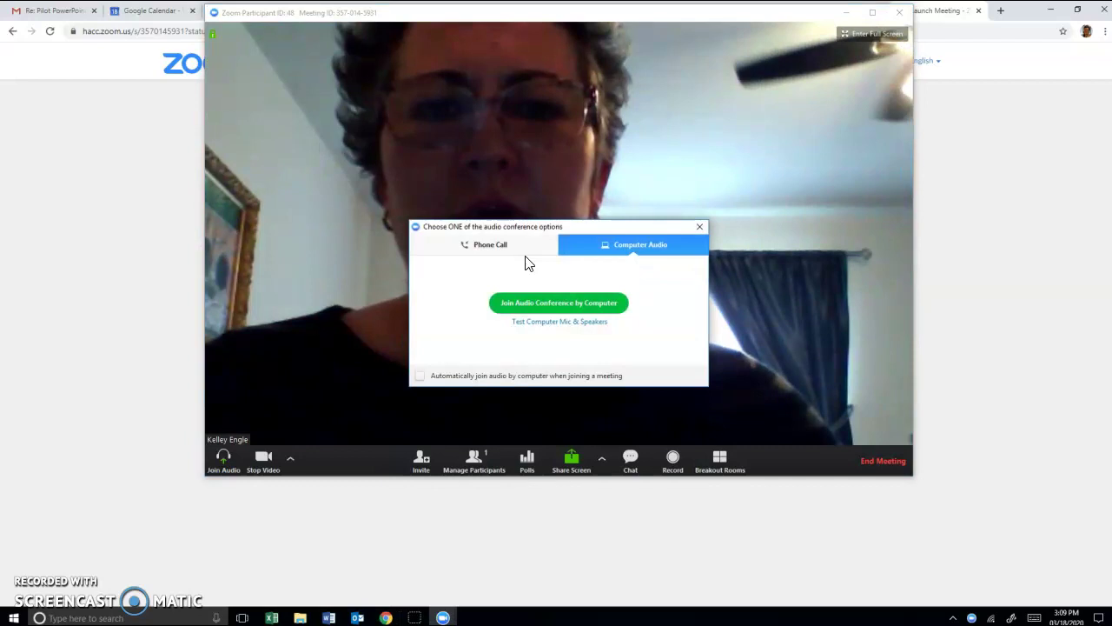
click(543, 303)
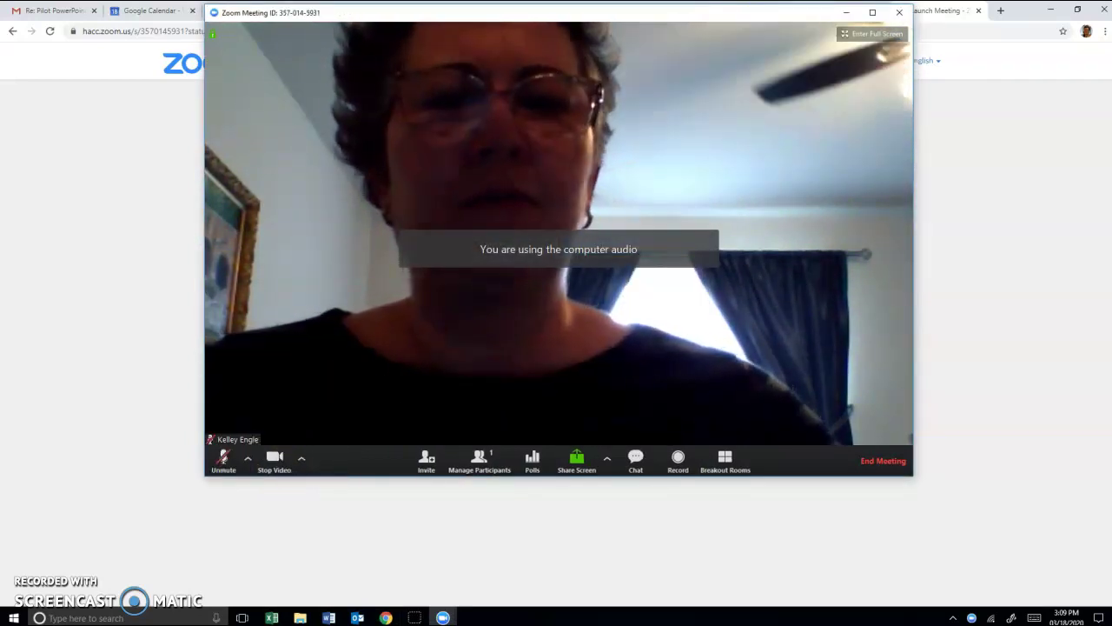
Step: Move the meeting window slightly lower, expand it to full screen and restore it to its normal size
drag(668, 21, 643, 55)
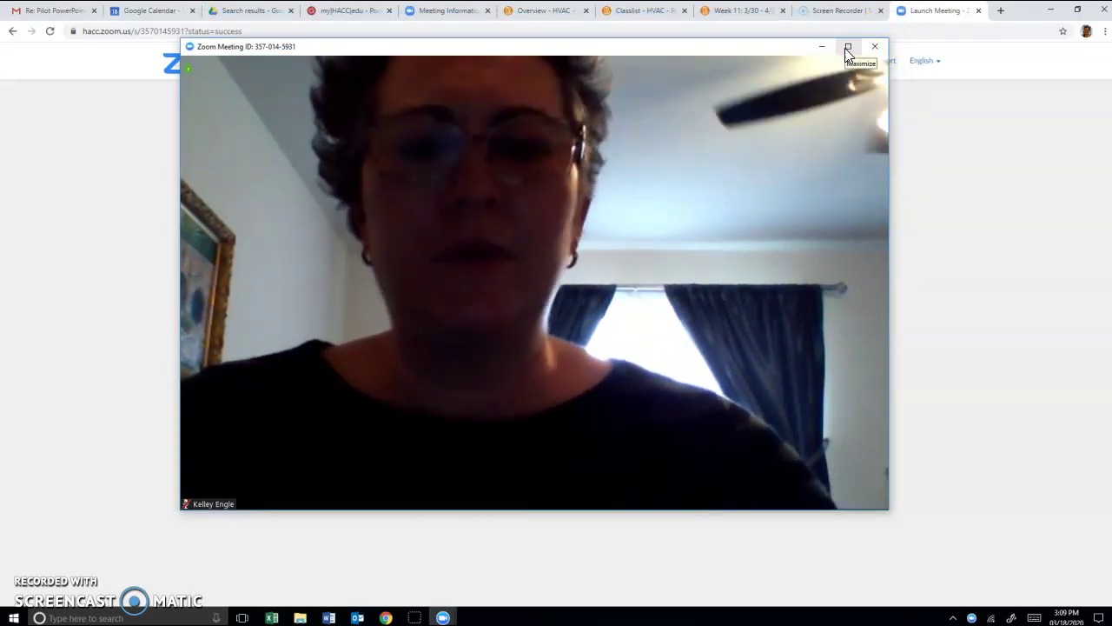
click(848, 48)
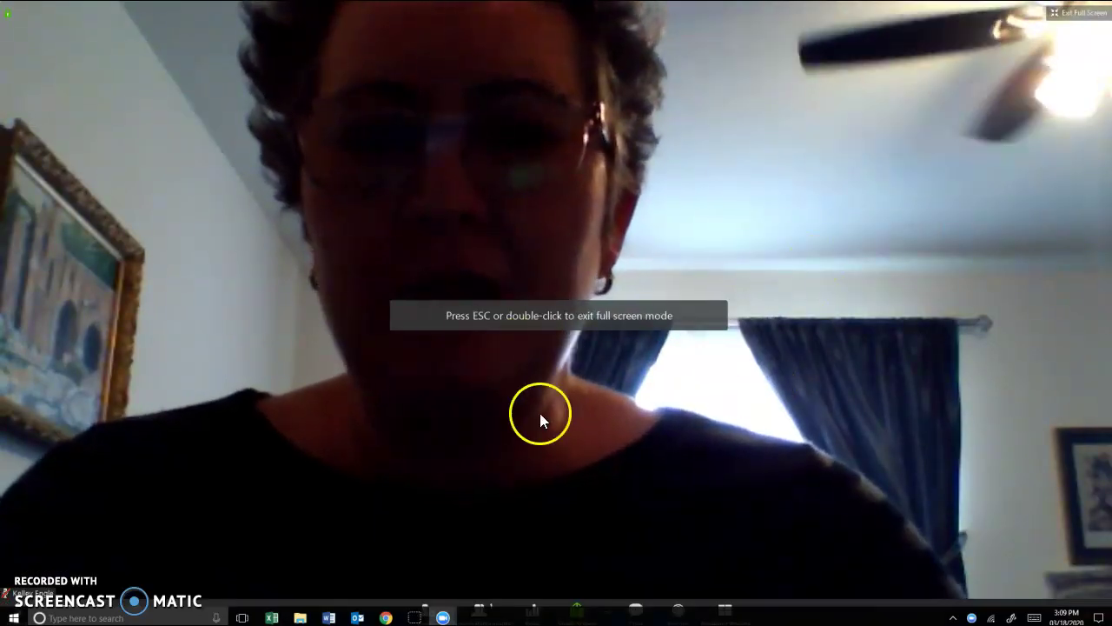
double_click(926, 66)
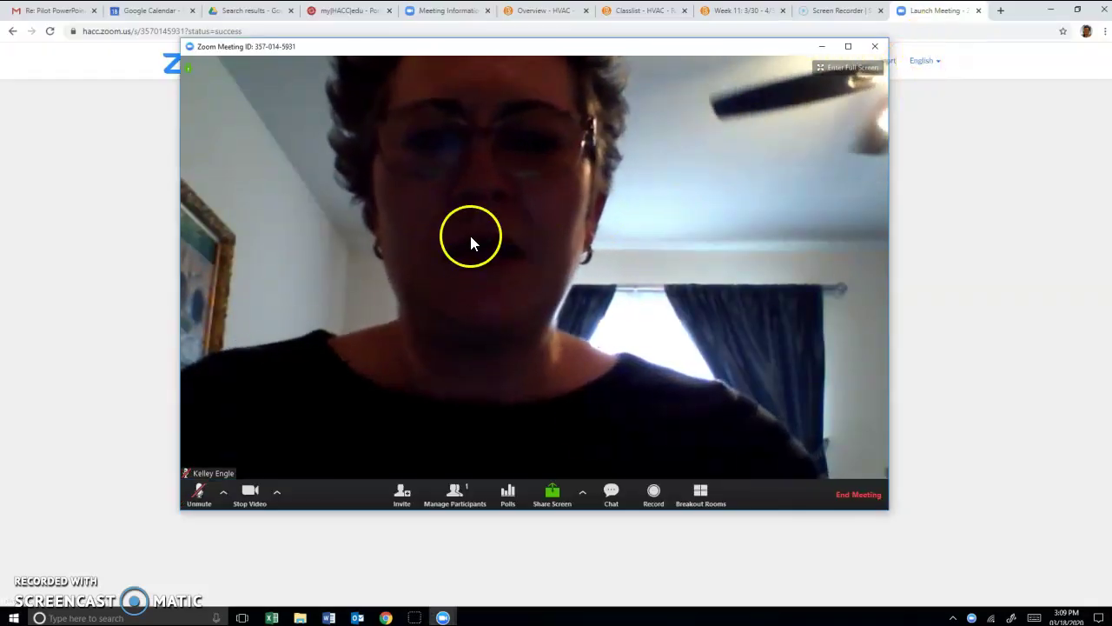
Step: Start recording the meeting and continue without audio
click(653, 491)
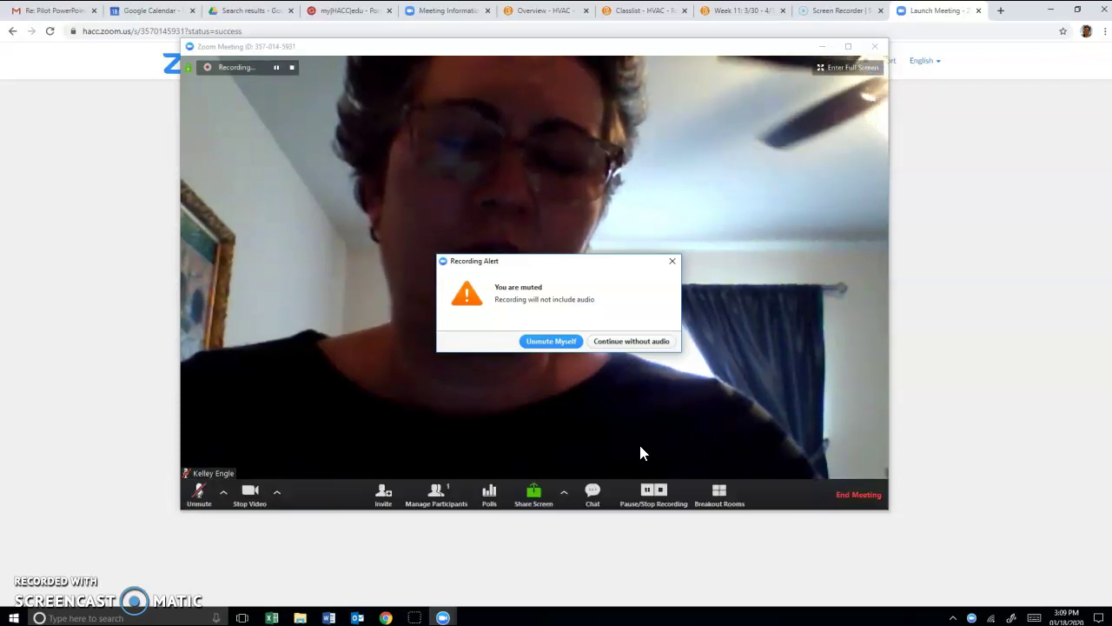
click(613, 447)
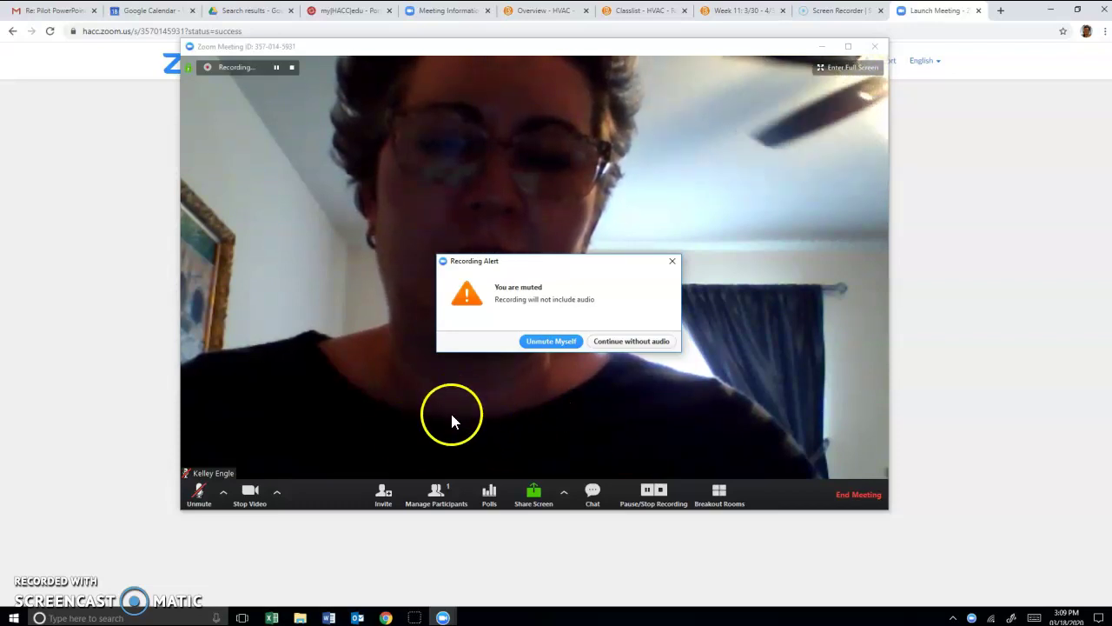
click(626, 343)
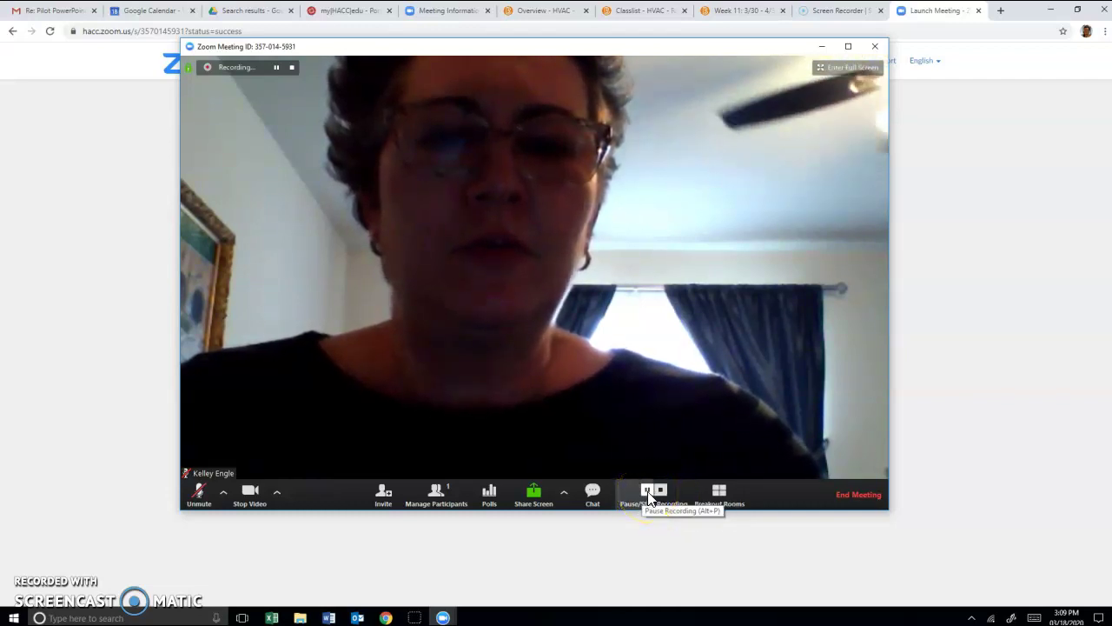
Step: Pause the meeting recording and resume it
click(647, 498)
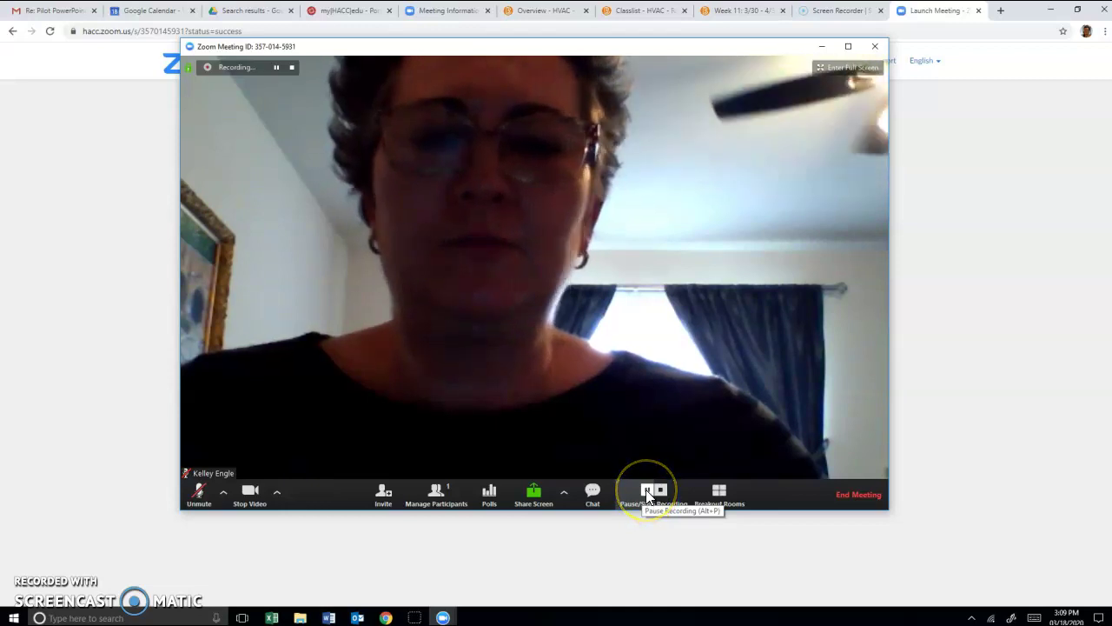
click(647, 498)
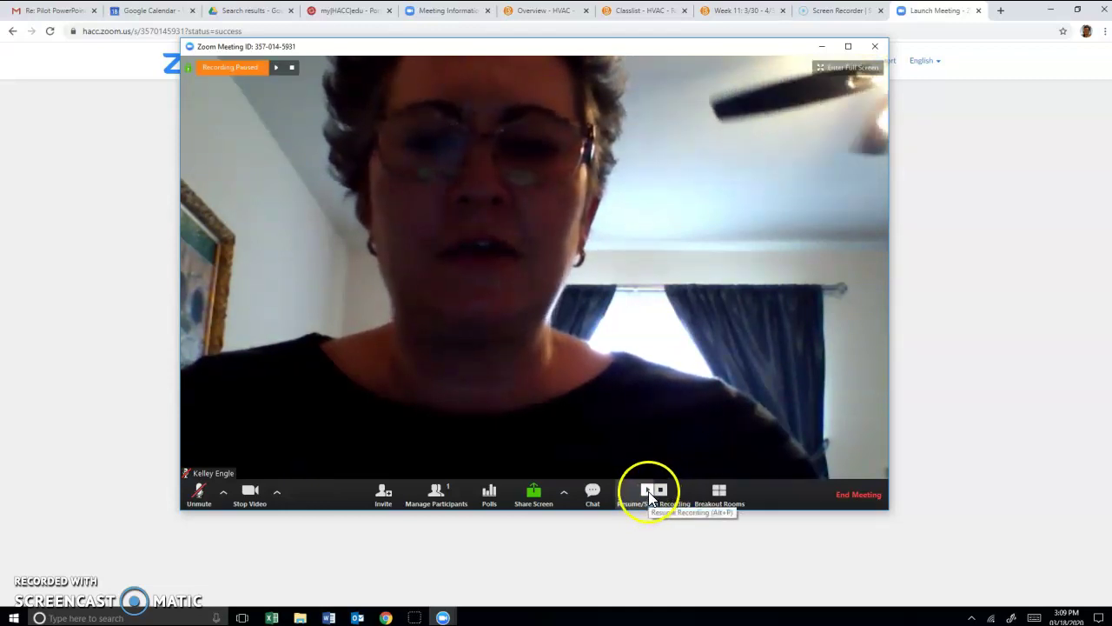
click(650, 495)
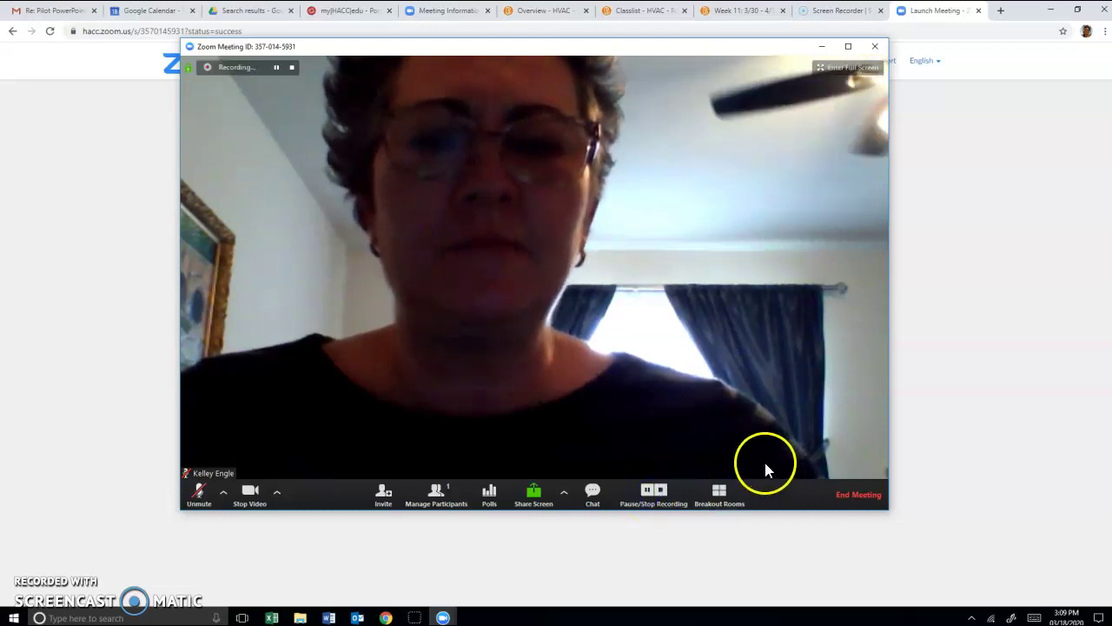
click(682, 439)
click(664, 490)
click(703, 448)
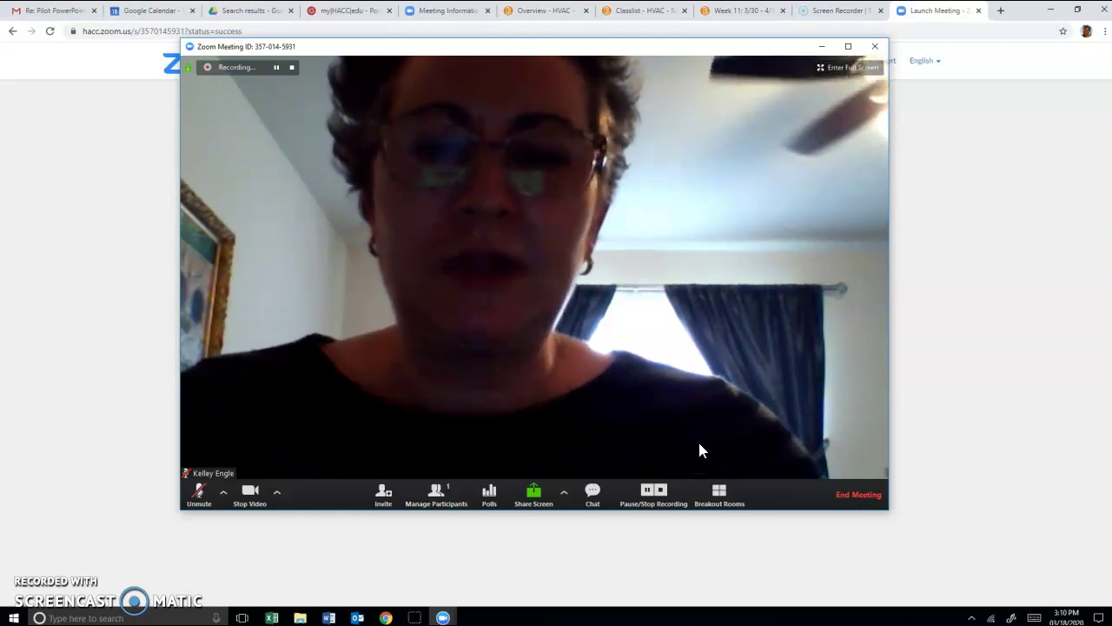
click(674, 472)
click(688, 455)
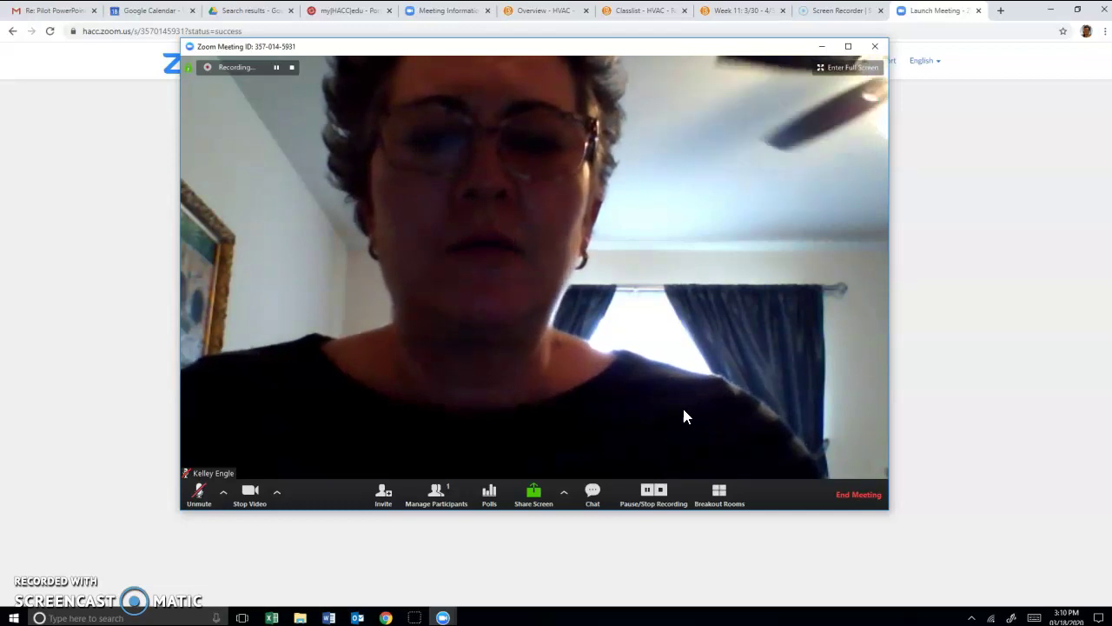
Step: Stop the recording, end the meeting for all and dismiss the meeting feedback prompt
click(662, 489)
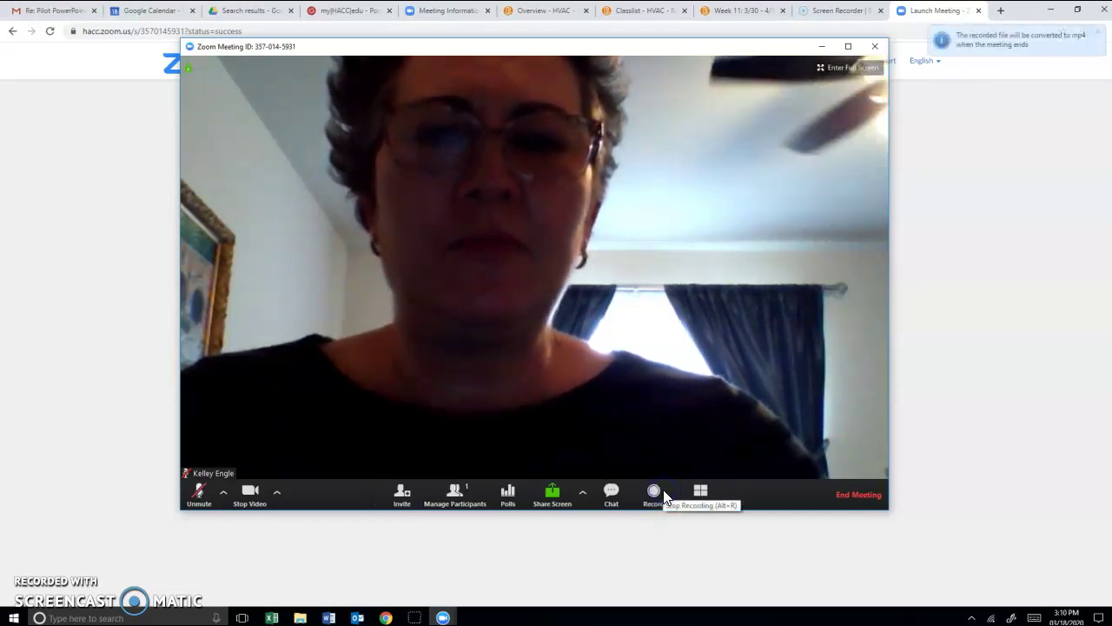
click(849, 492)
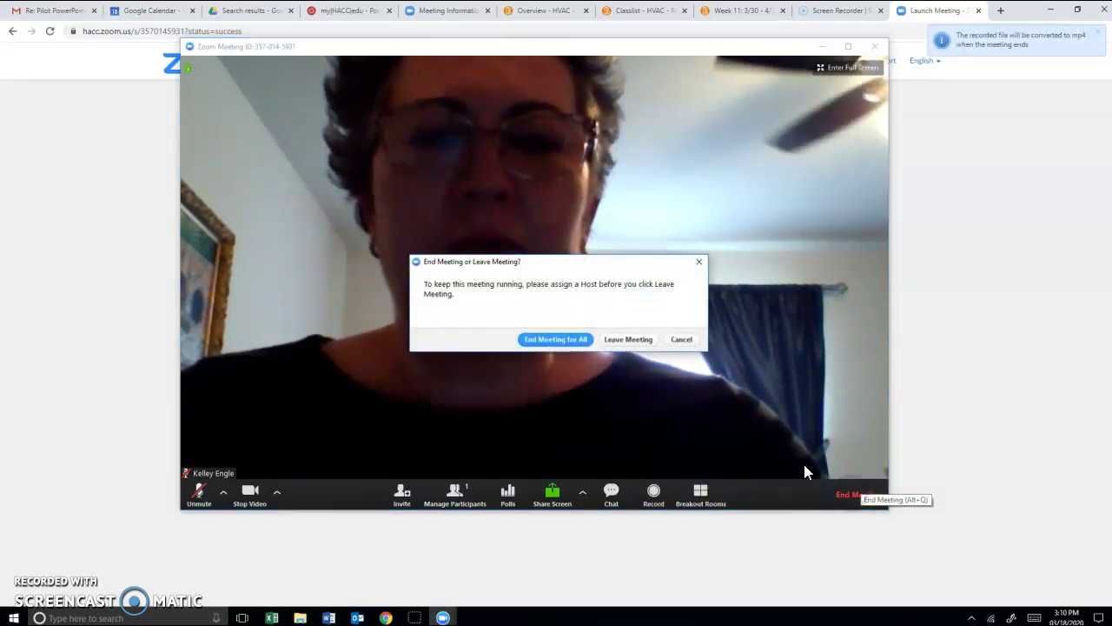
click(557, 340)
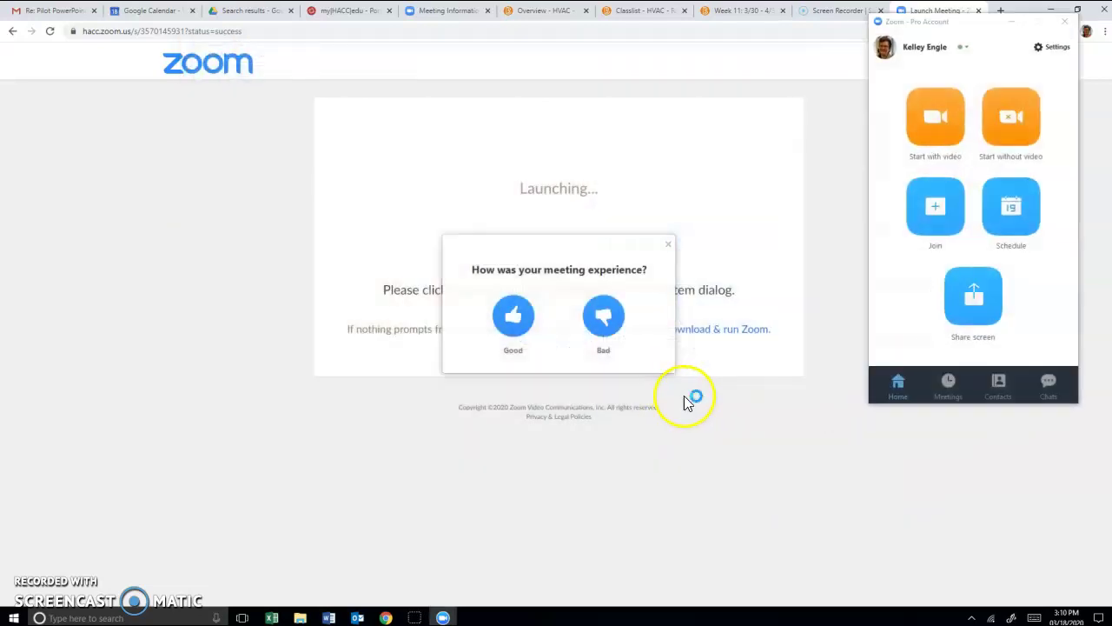
click(667, 245)
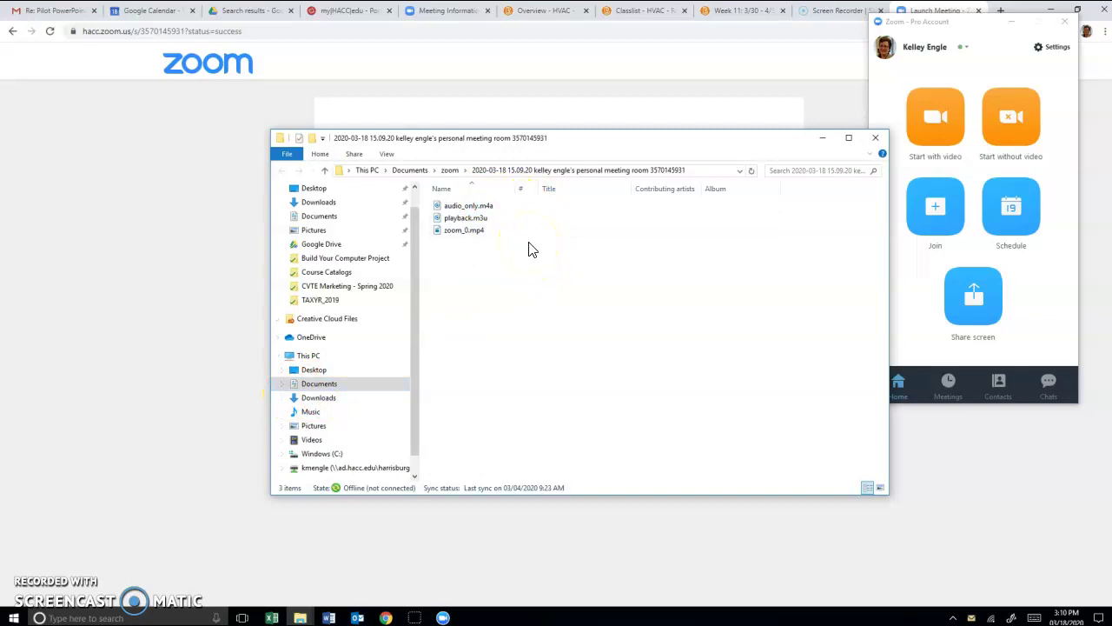
Step: Close the new recording's folder window and open the Zoom folder inside Documents from the other File Explorer window
click(876, 139)
mouse_move(309, 614)
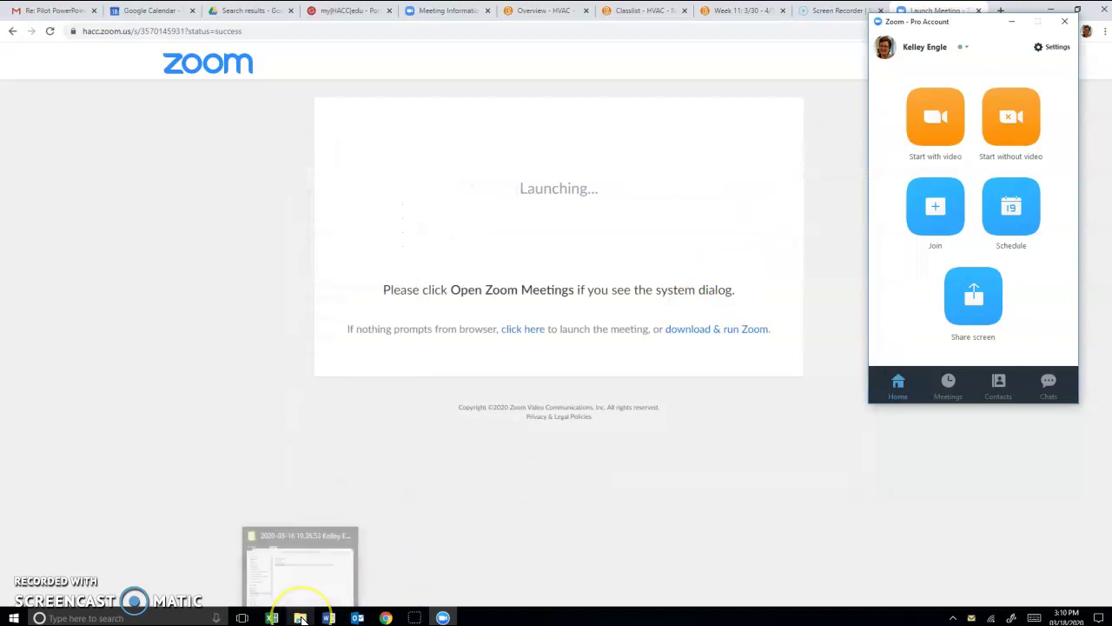
click(310, 560)
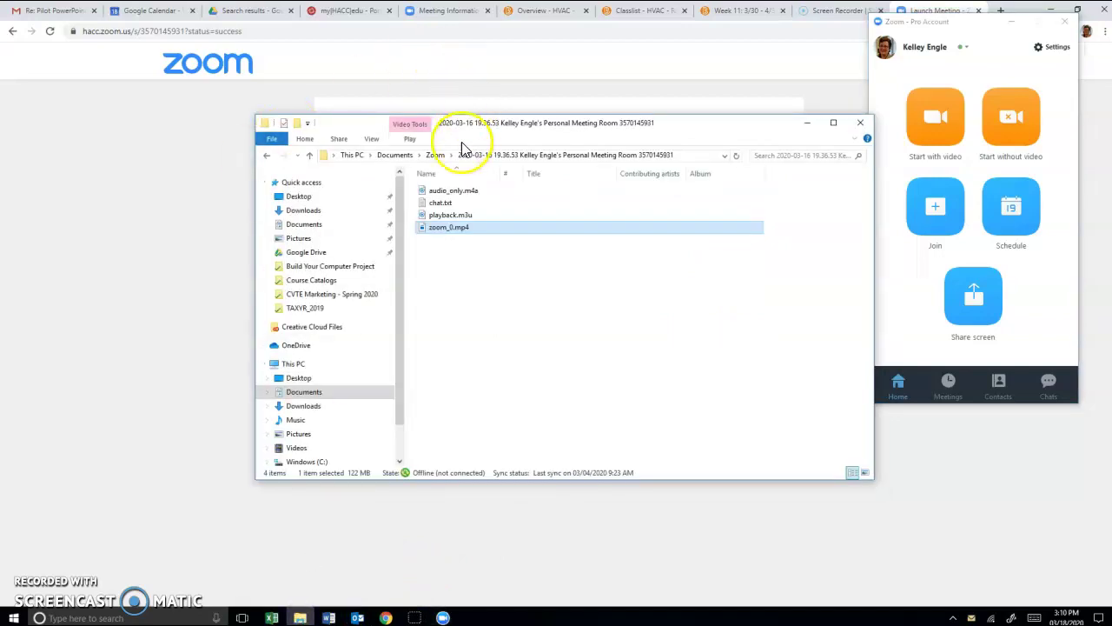
click(318, 348)
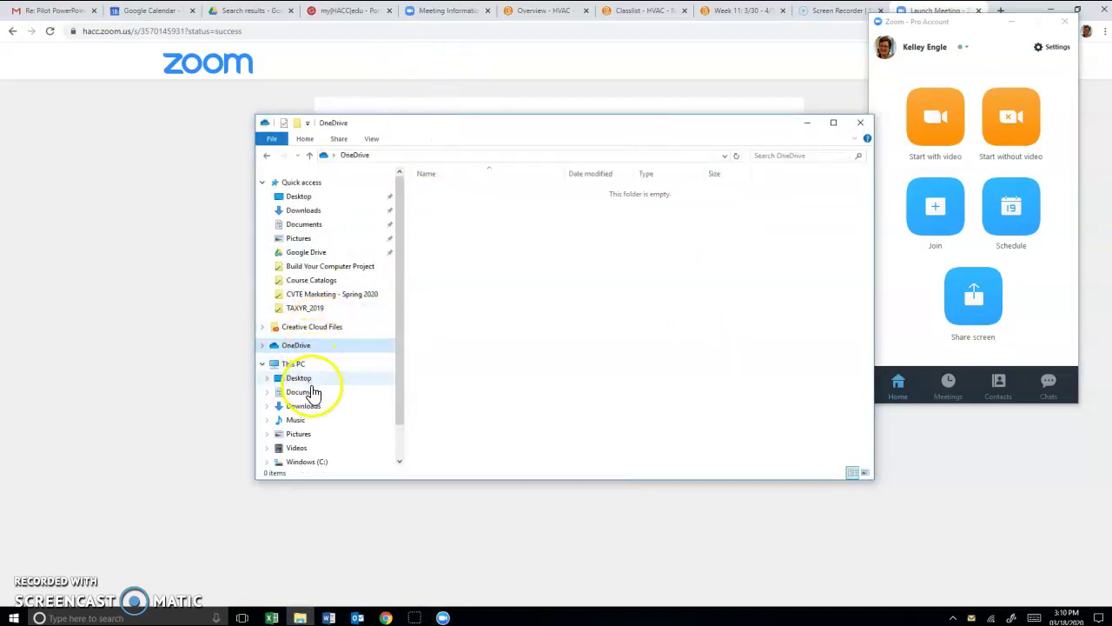
click(310, 379)
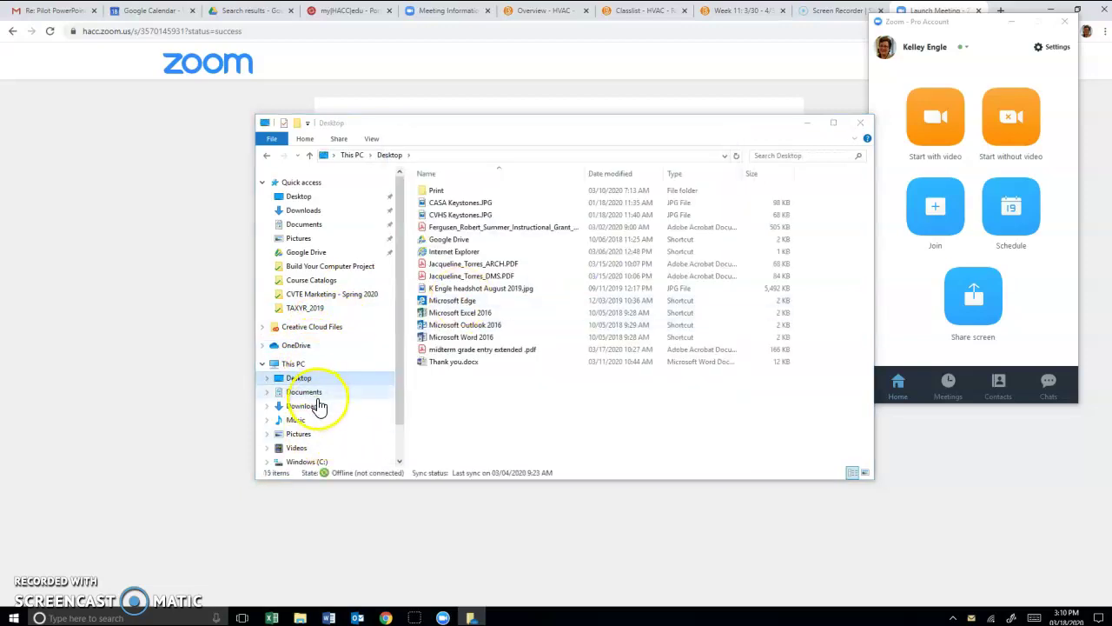
click(311, 393)
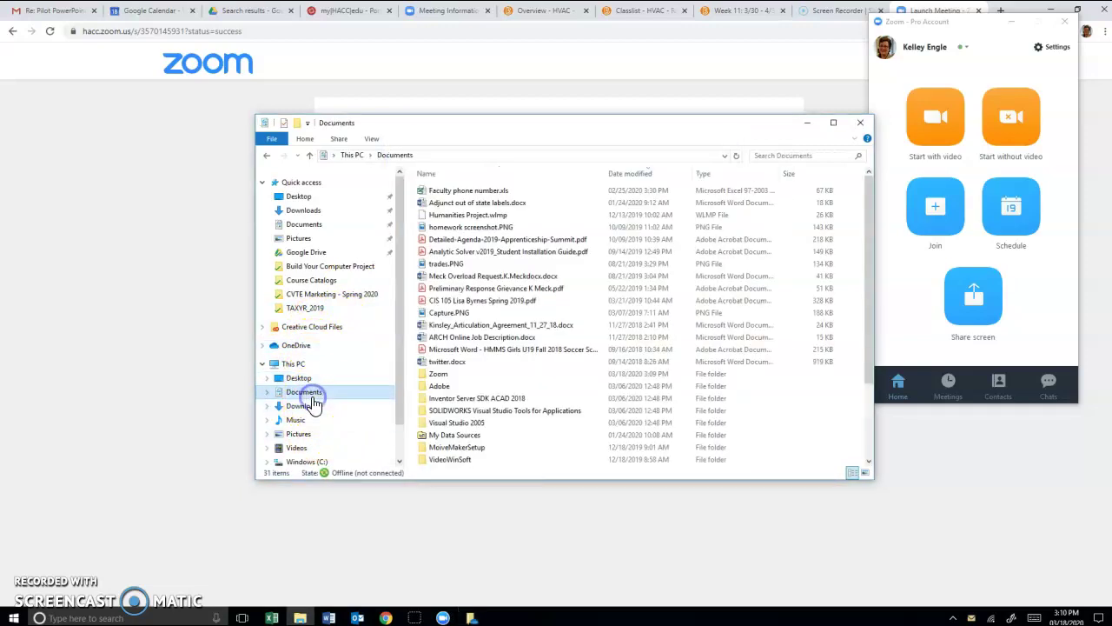
double_click(437, 375)
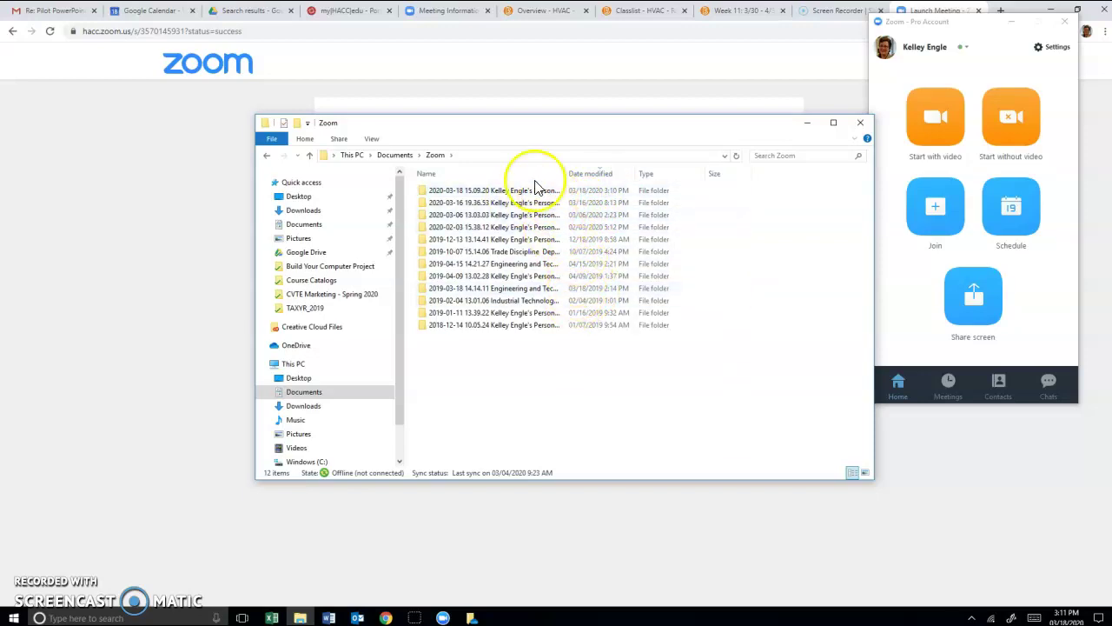
Step: Toggle the recording folders' sorting by date modified and leave the newest first
click(609, 174)
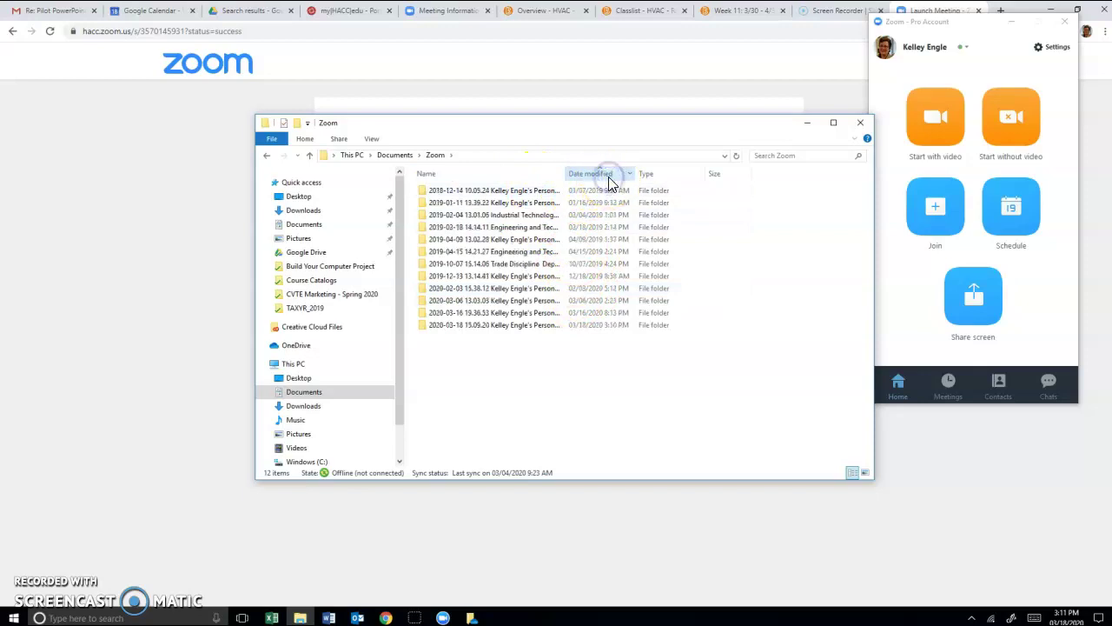
click(609, 175)
click(609, 174)
click(609, 175)
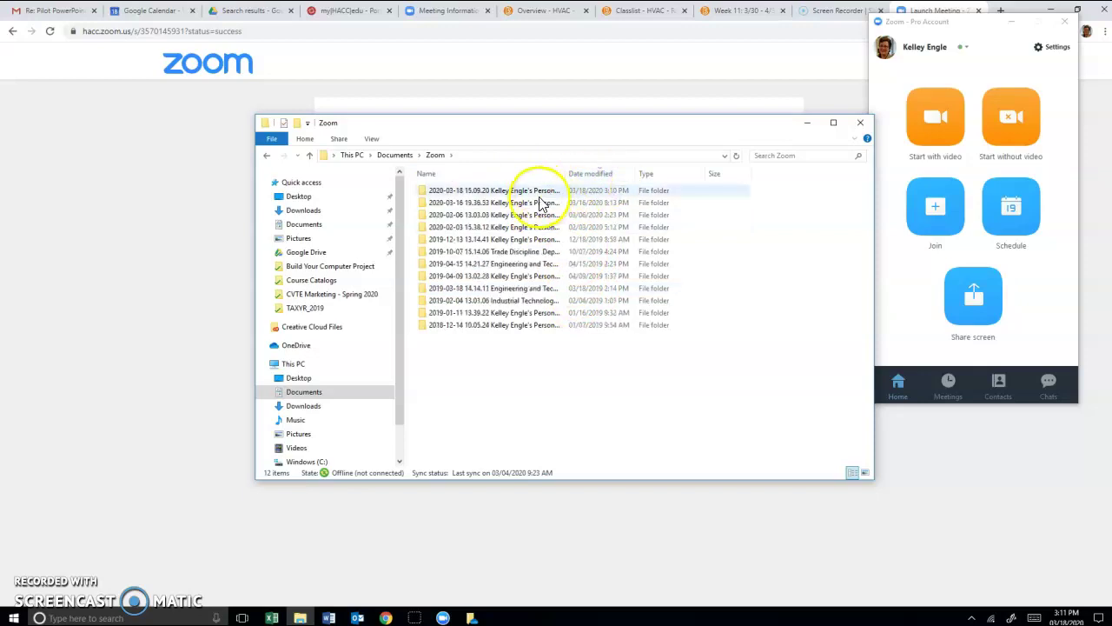
Step: Open the 2020-03-18 15.09.20 recording folder and select the video file zoom_0.mp4
click(582, 193)
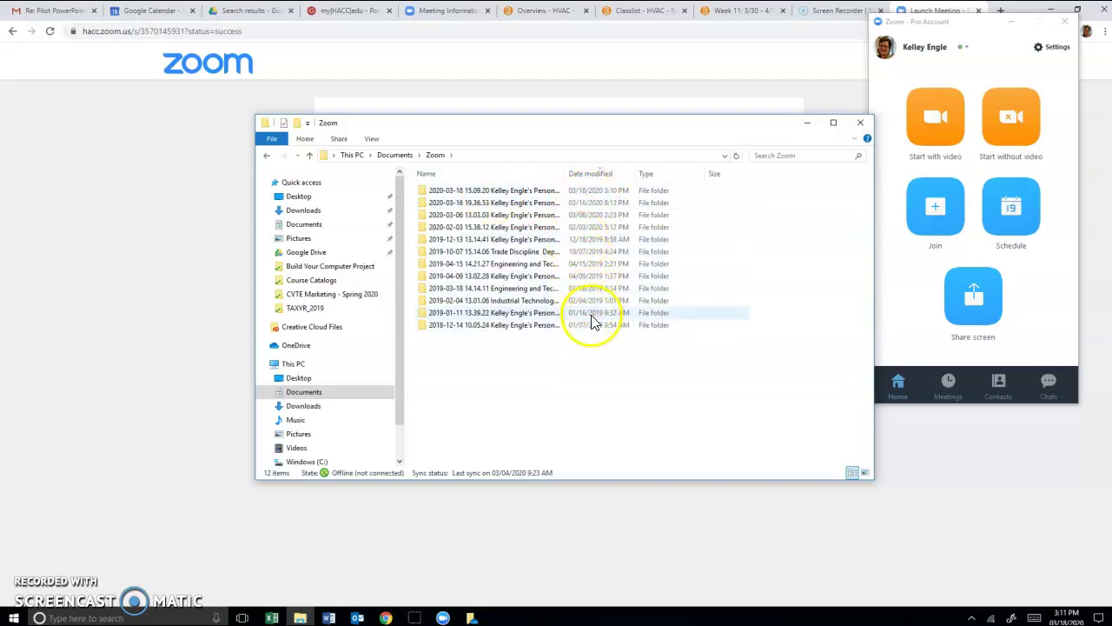
double_click(543, 195)
click(461, 216)
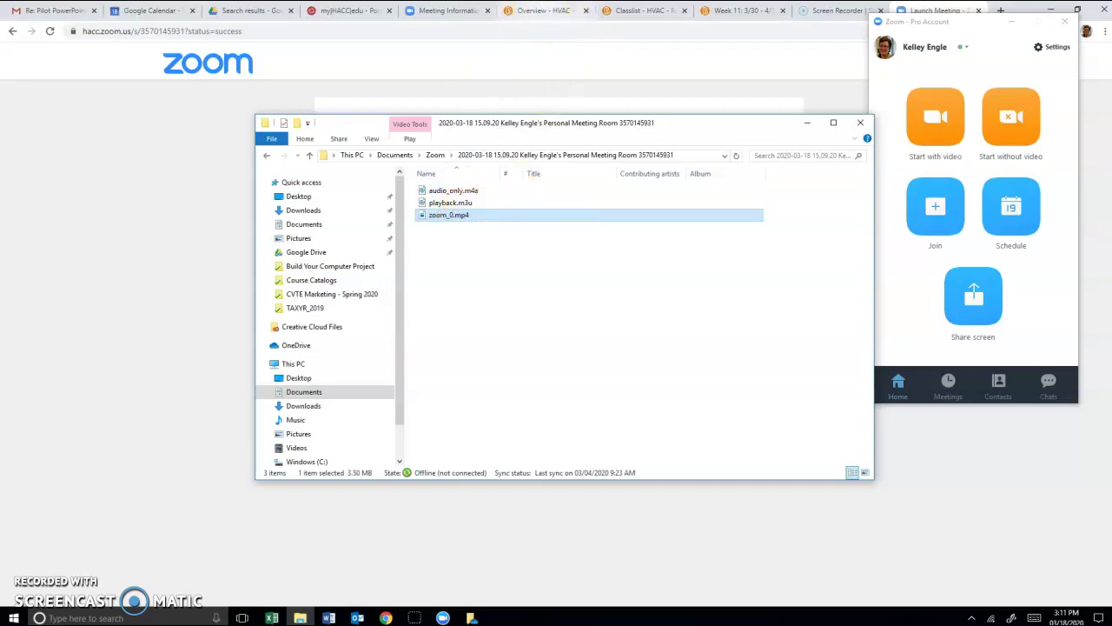
Step: Switch to the HVAC - Remote Teaching course content in the browser and add a module named Video Recordings
click(536, 10)
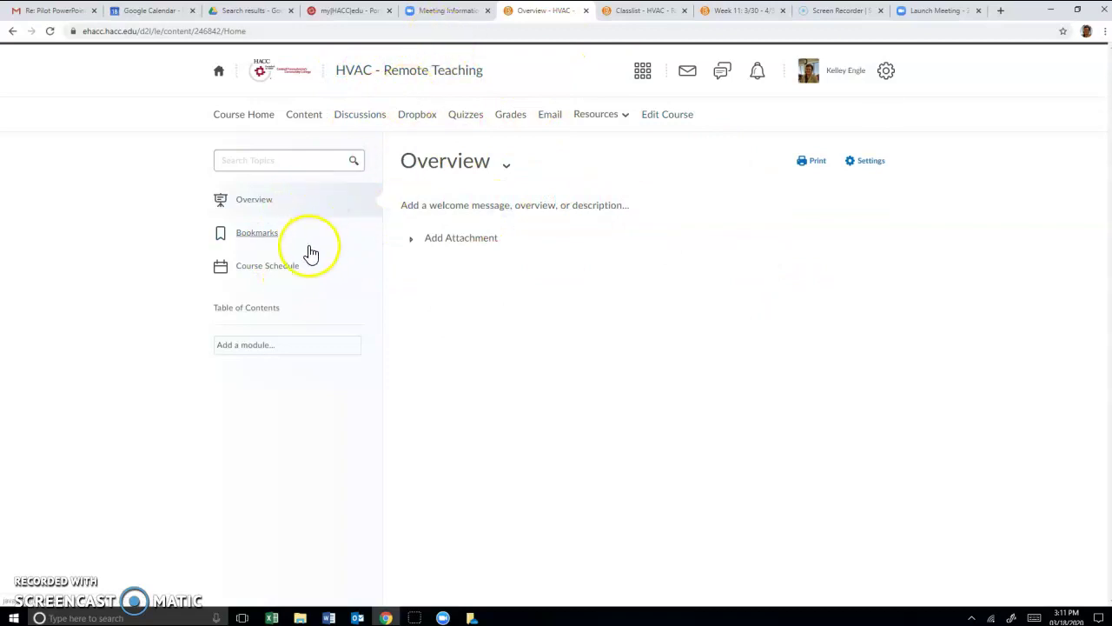
click(269, 344)
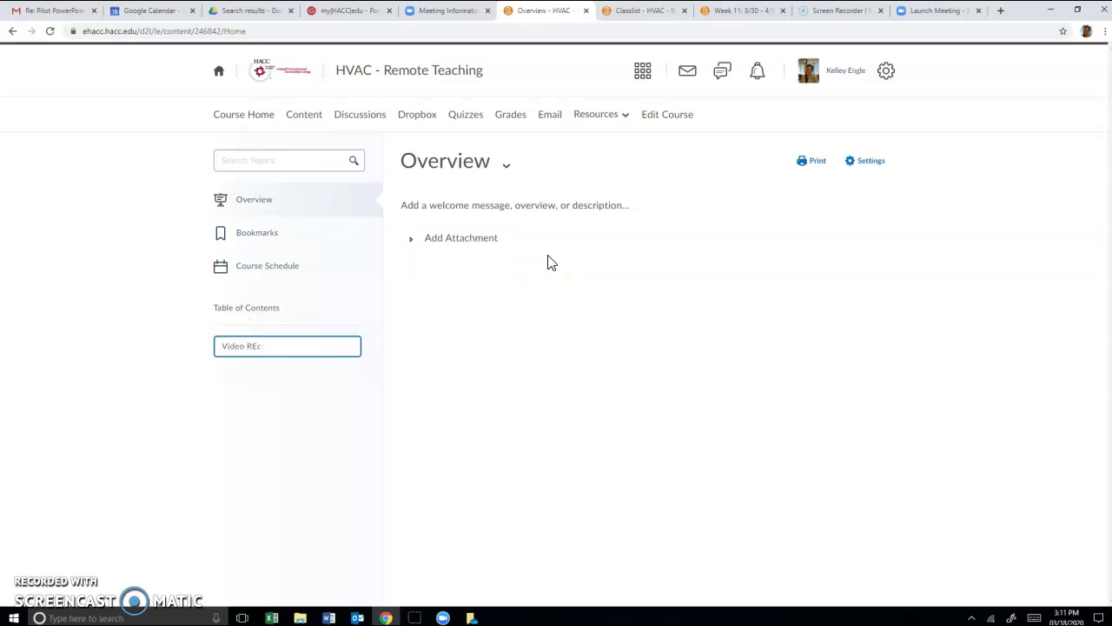
text(Video Recordings)
key(Return)
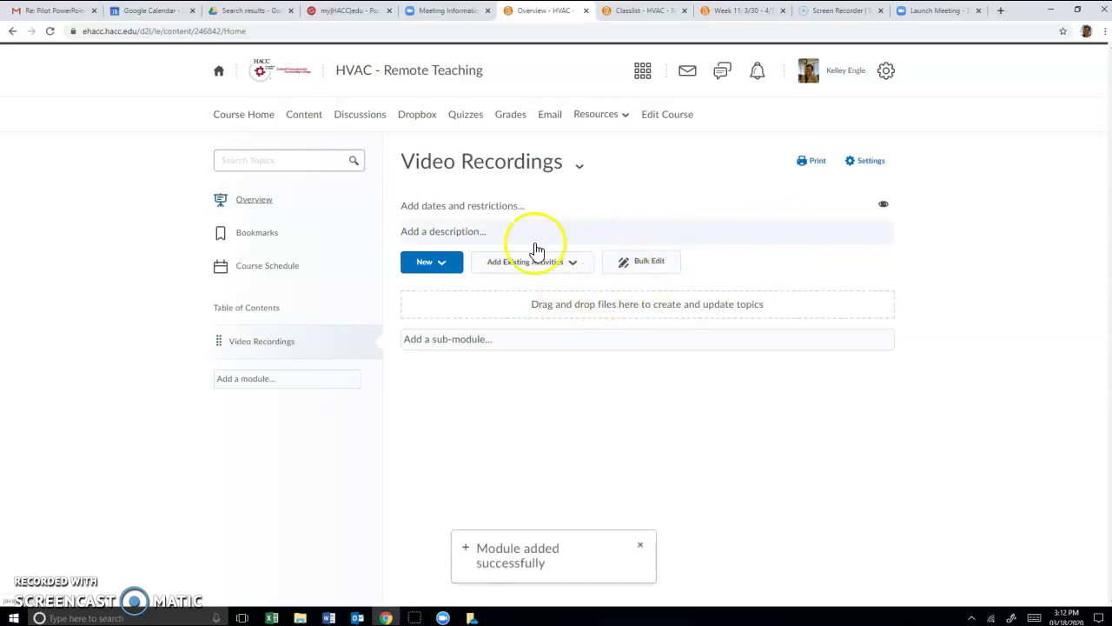
Step: Start a file upload from the computer for the Video Recordings module and open the file chooser
click(443, 270)
click(445, 298)
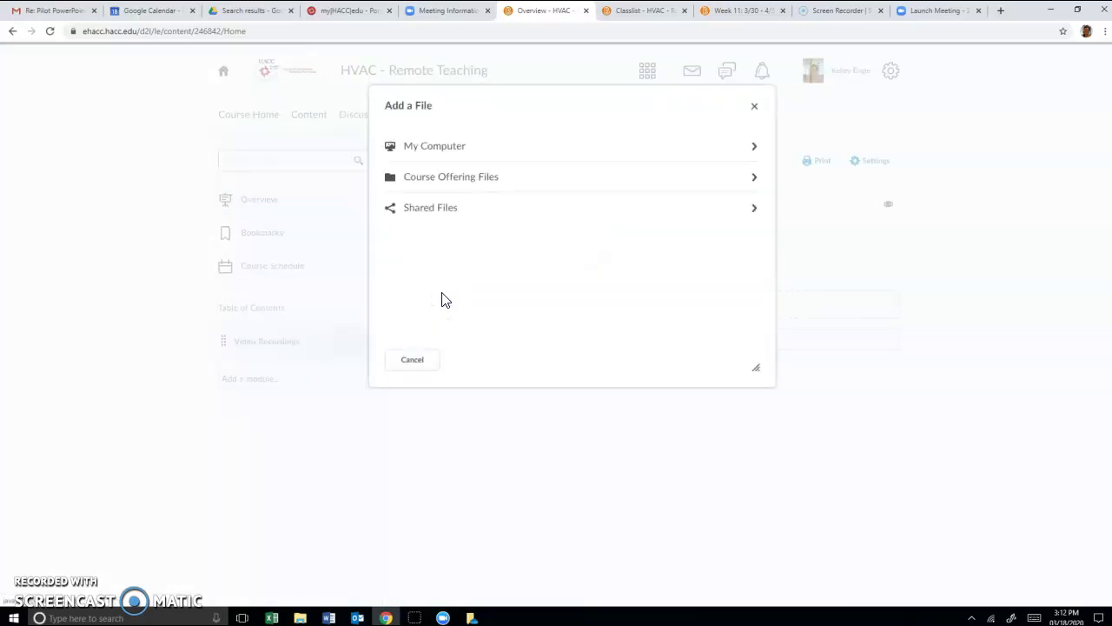
click(465, 155)
click(441, 166)
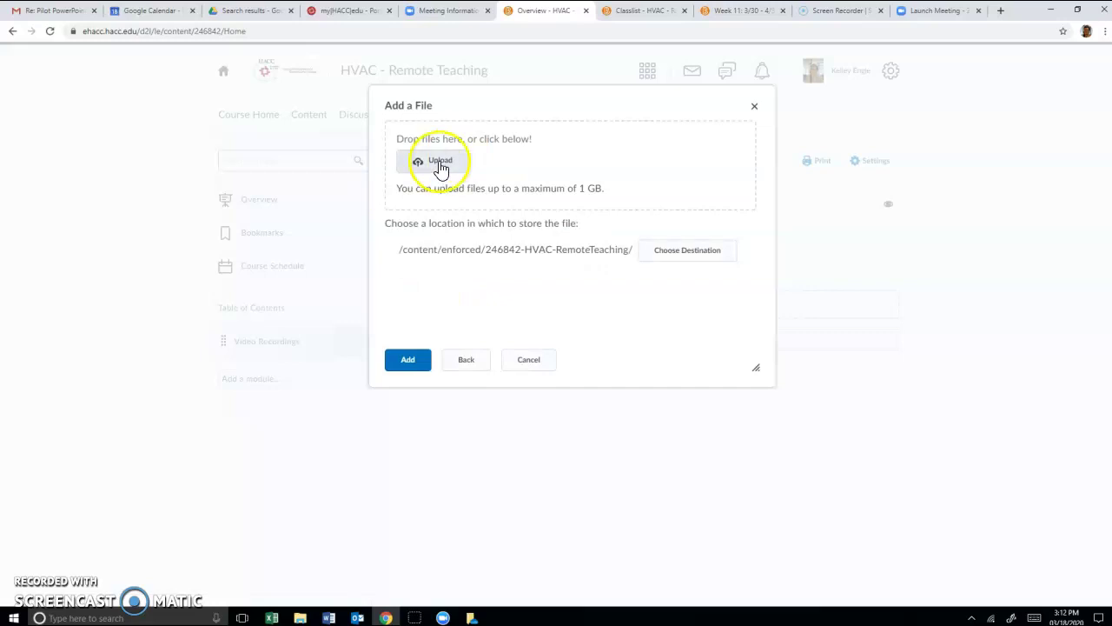
click(441, 165)
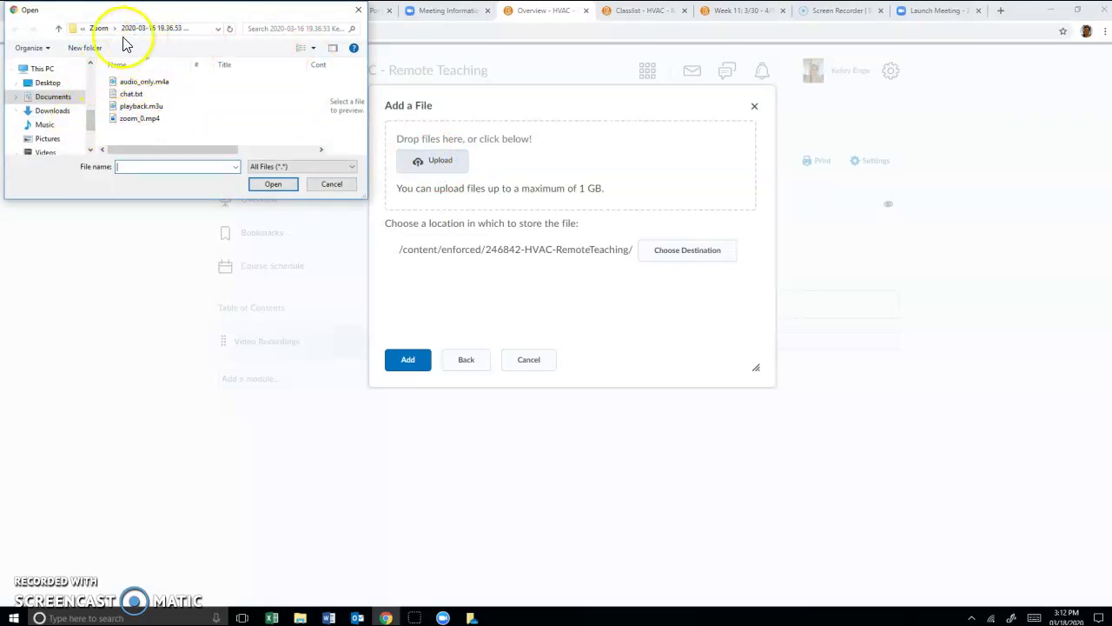
Step: Browse to the Zoom folder inside Documents in the file chooser
click(52, 85)
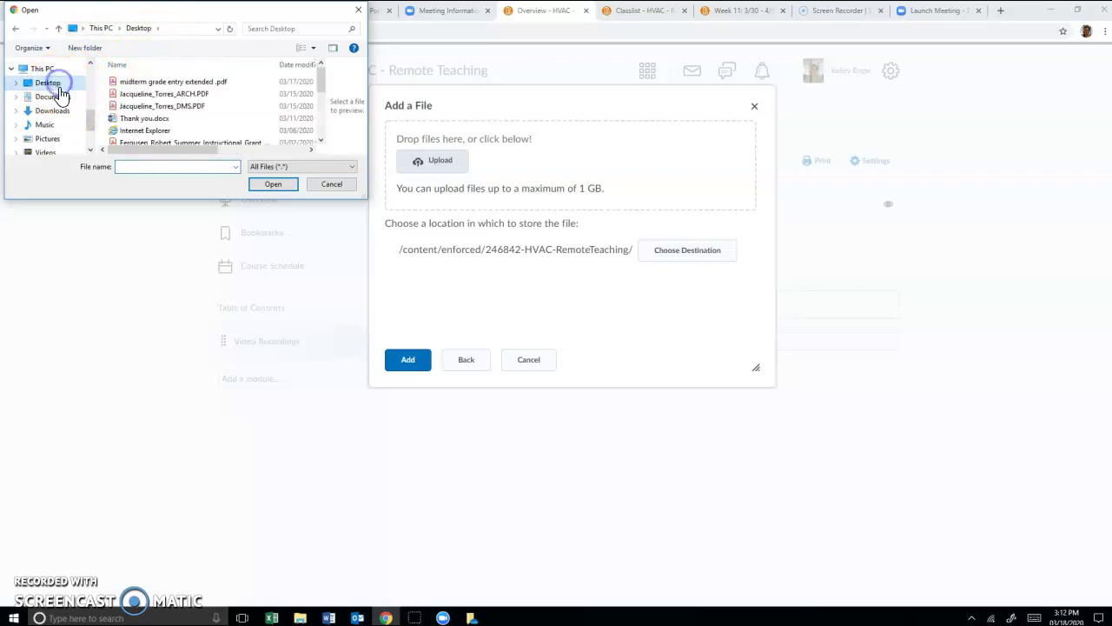
click(65, 100)
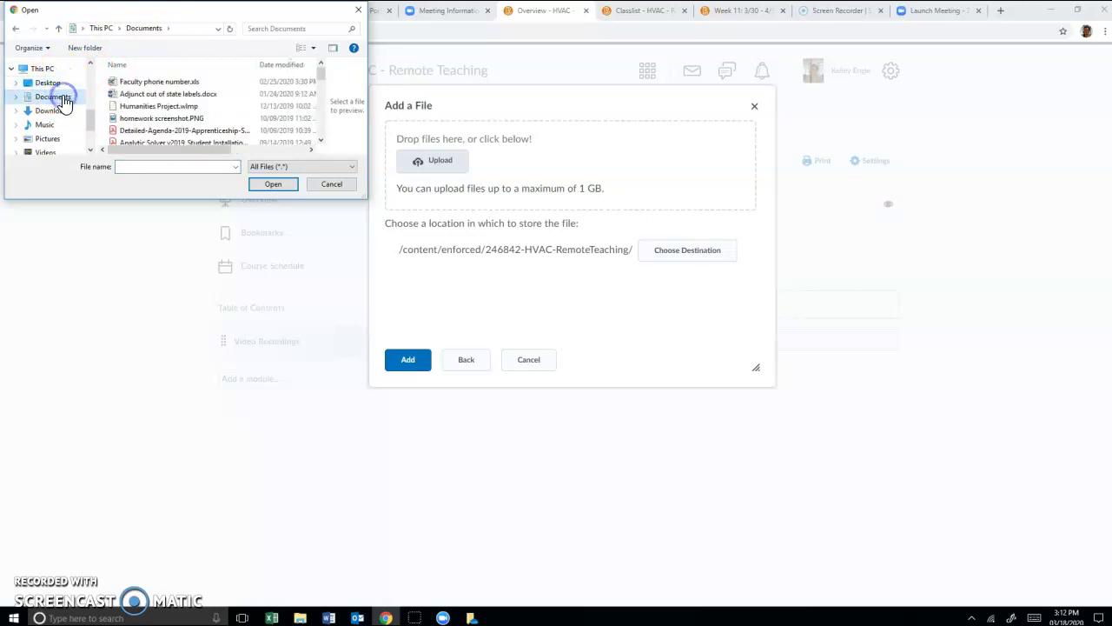
click(321, 141)
drag(321, 141, 321, 142)
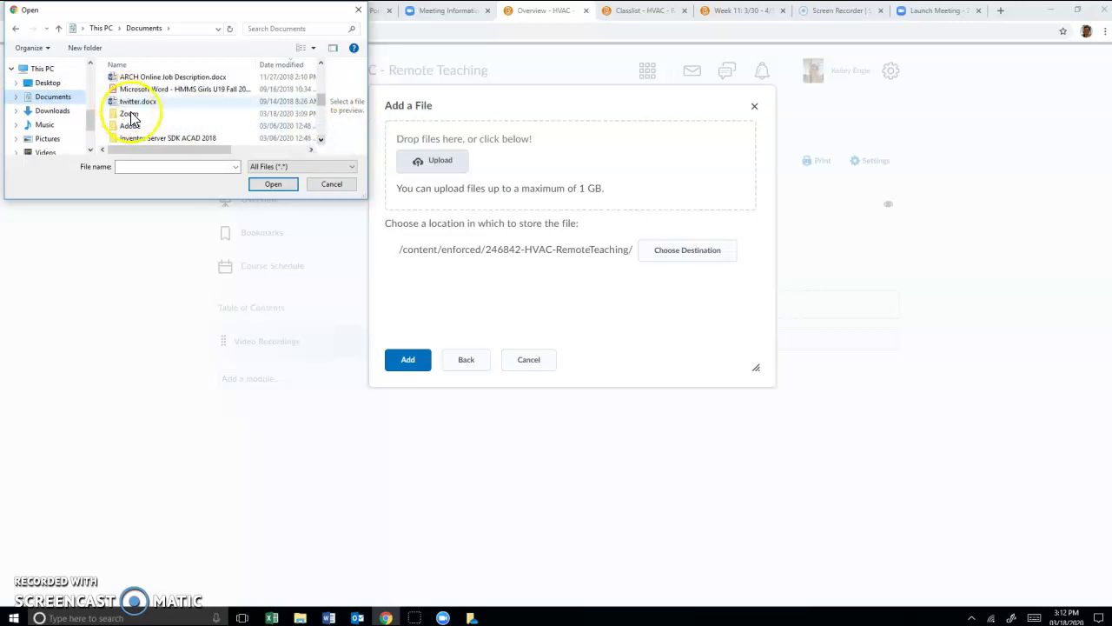
double_click(139, 114)
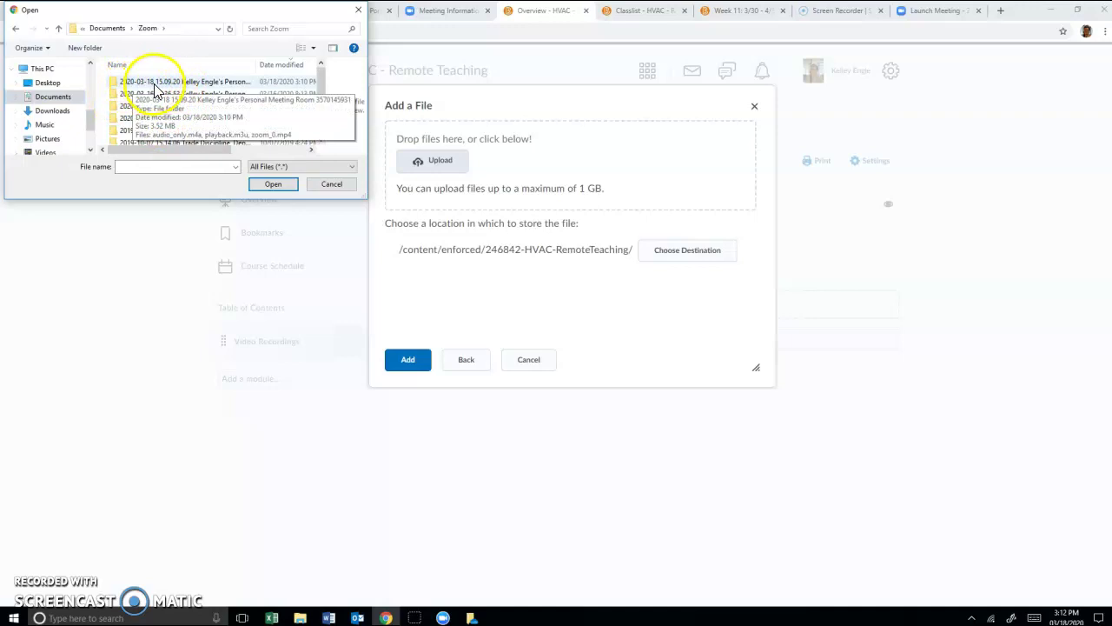
Step: Upload zoom_0.mp4 from the 2020-03-18 15.09.20 recording folder and add it to the Video Recordings module
double_click(166, 83)
click(199, 106)
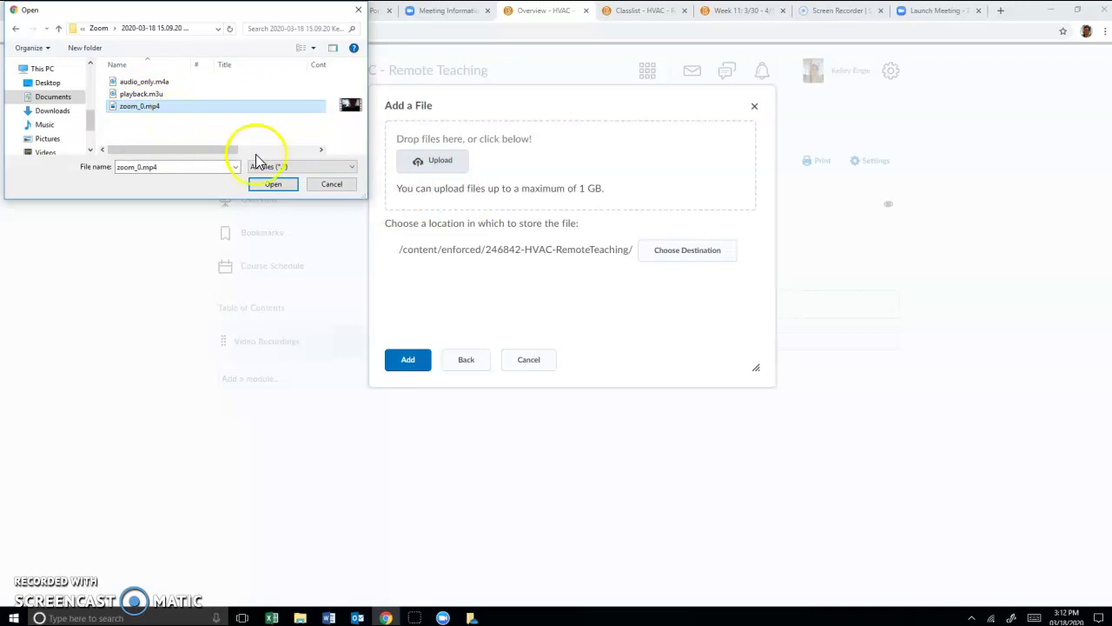
click(271, 183)
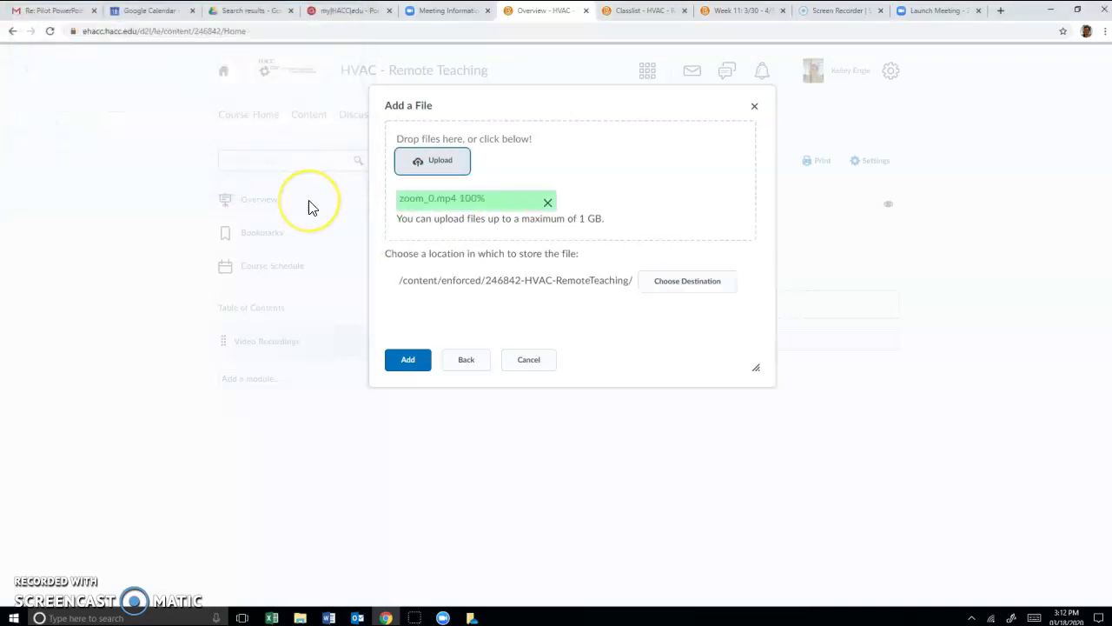
click(409, 365)
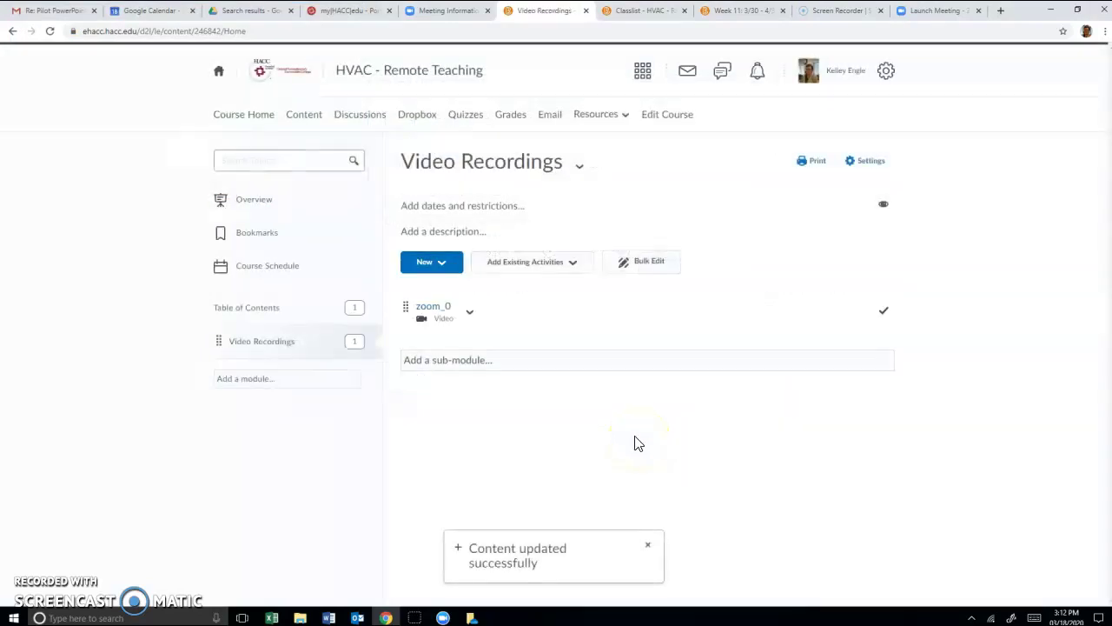
Step: Open the uploaded zoom_0 topic, play the video to check it, and return to the Video Recordings module
click(438, 309)
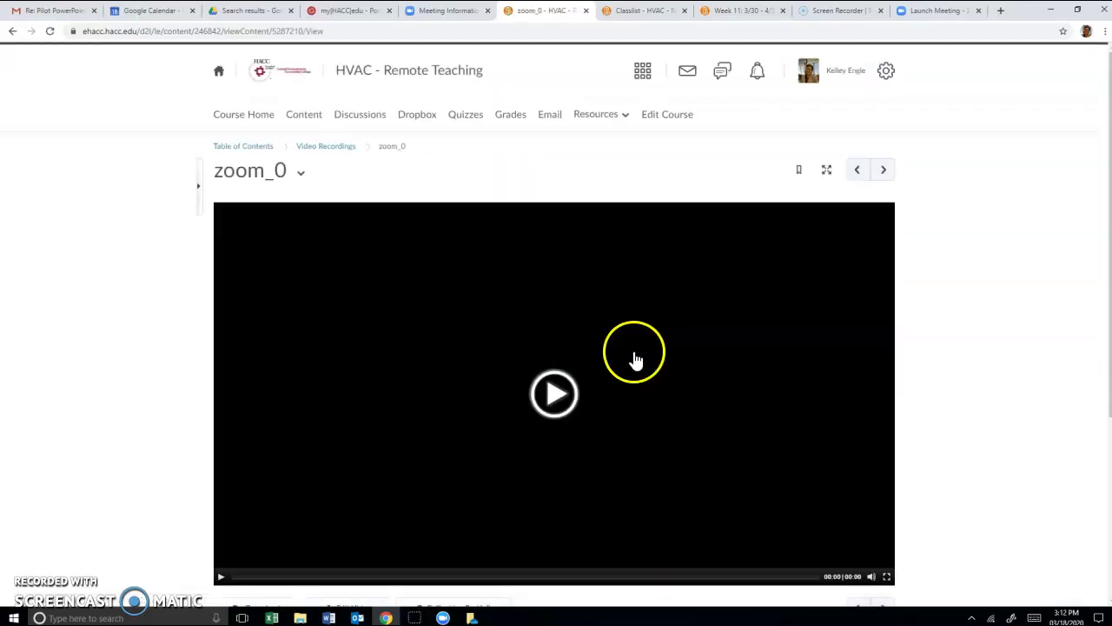
click(556, 393)
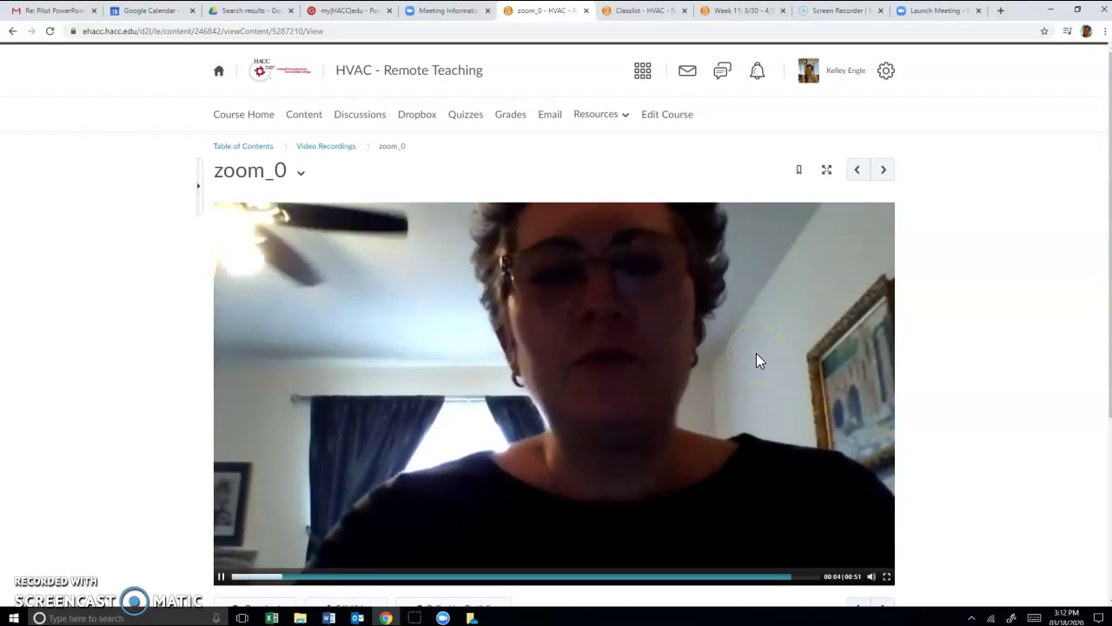
click(332, 151)
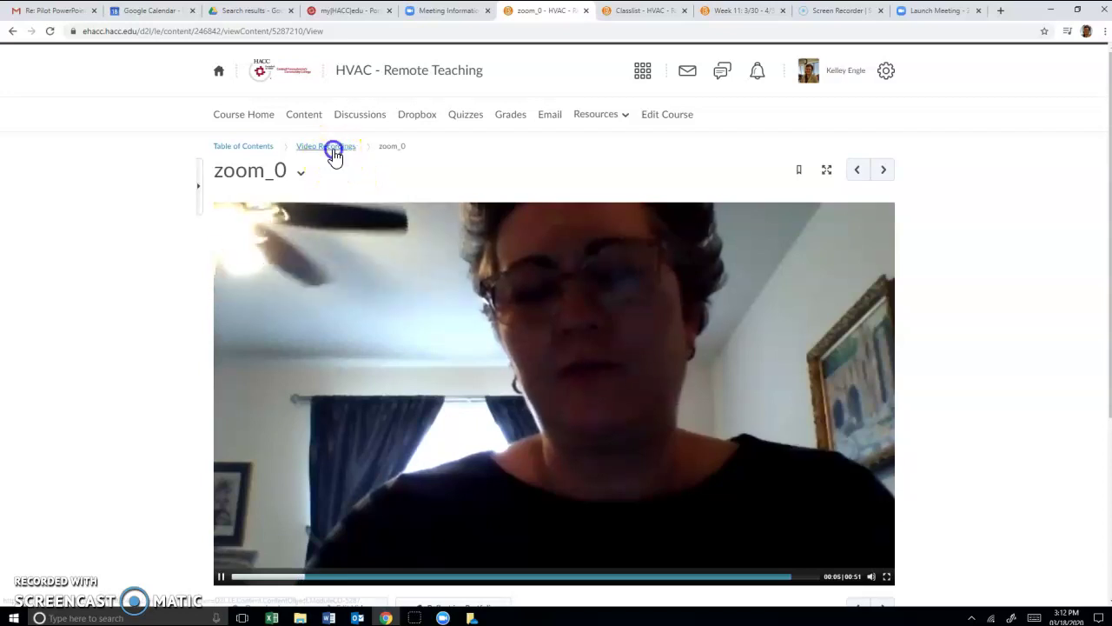